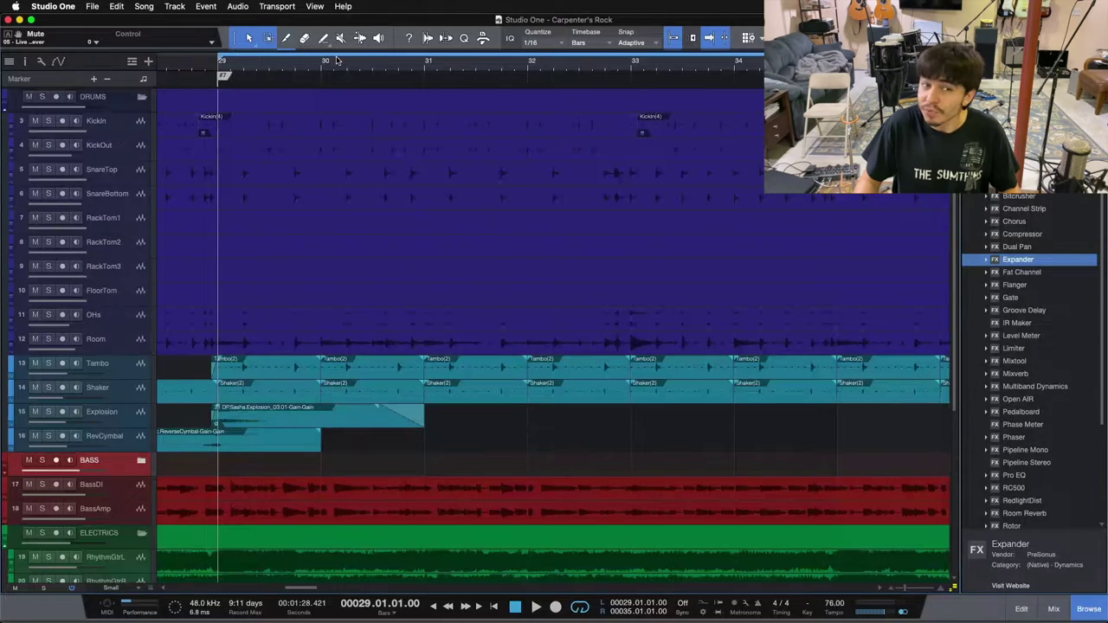
# Set the loop range to bars 27–33 and begin renaming the bar 29 marker.
pyautogui.moveTo(336, 71); pyautogui.dragTo(463, 65)
pyautogui.click(303, 65)
pyautogui.moveTo(304, 53); pyautogui.dragTo(669, 66)
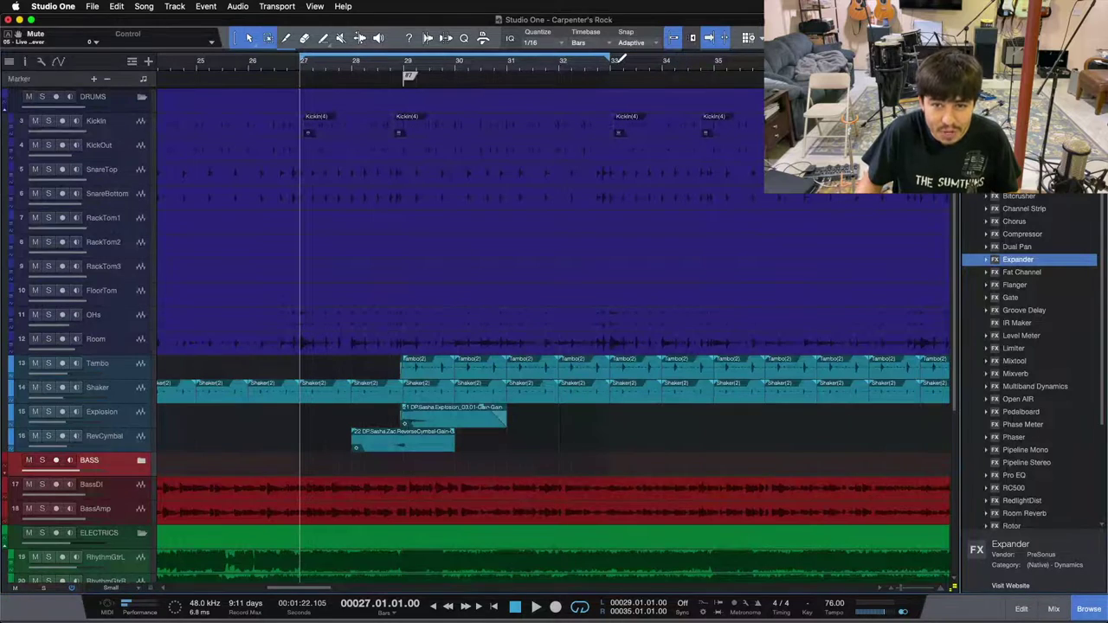
pyautogui.hscroll(-4, 473, 70)
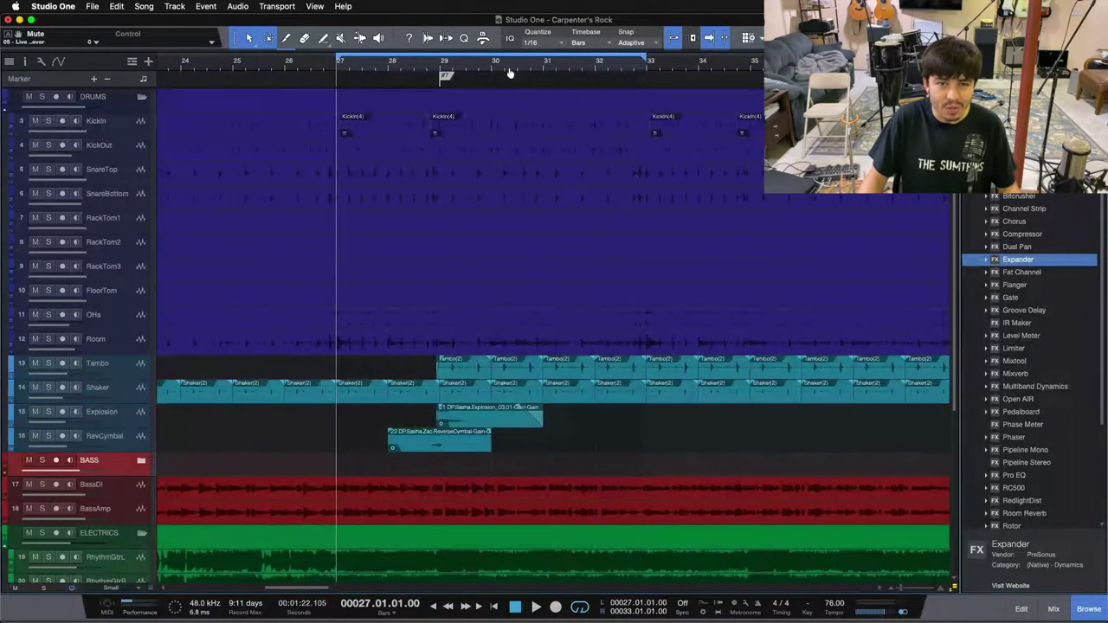
pyautogui.doubleClick(452, 78)
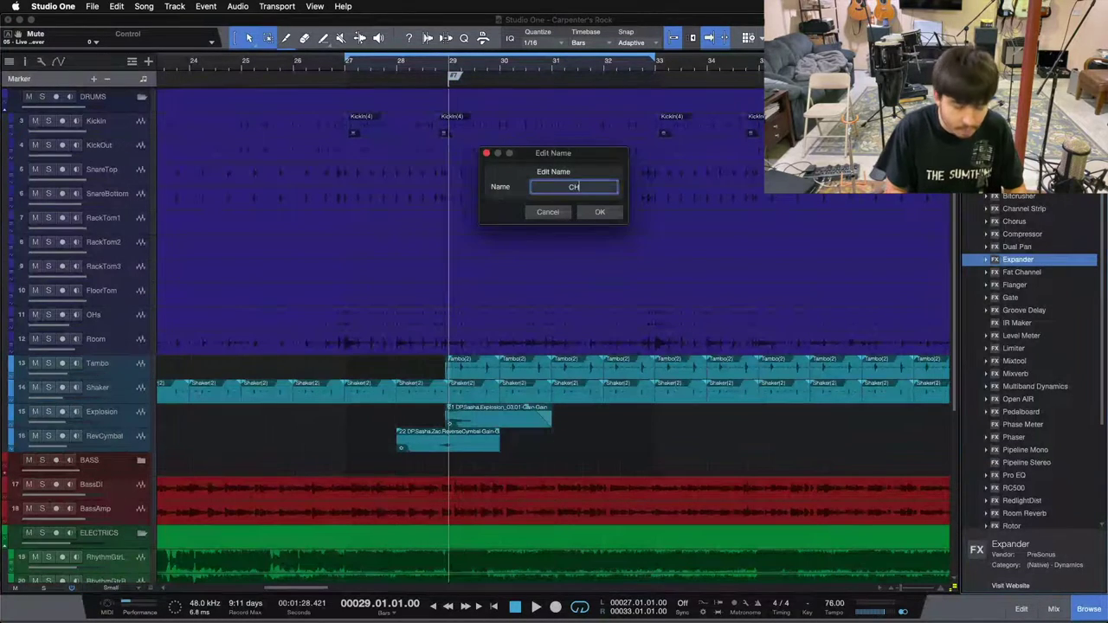
# Name the bar 29 marker CH3 and zoom in around it.
pyautogui.press('Return')
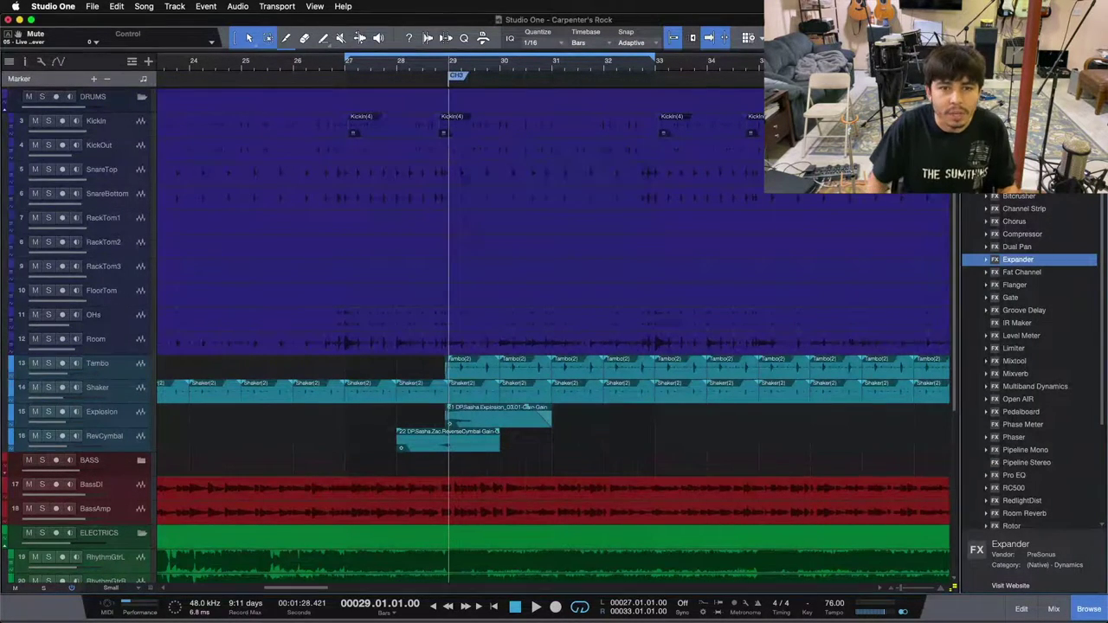
pyautogui.scroll(3, 447, 66)
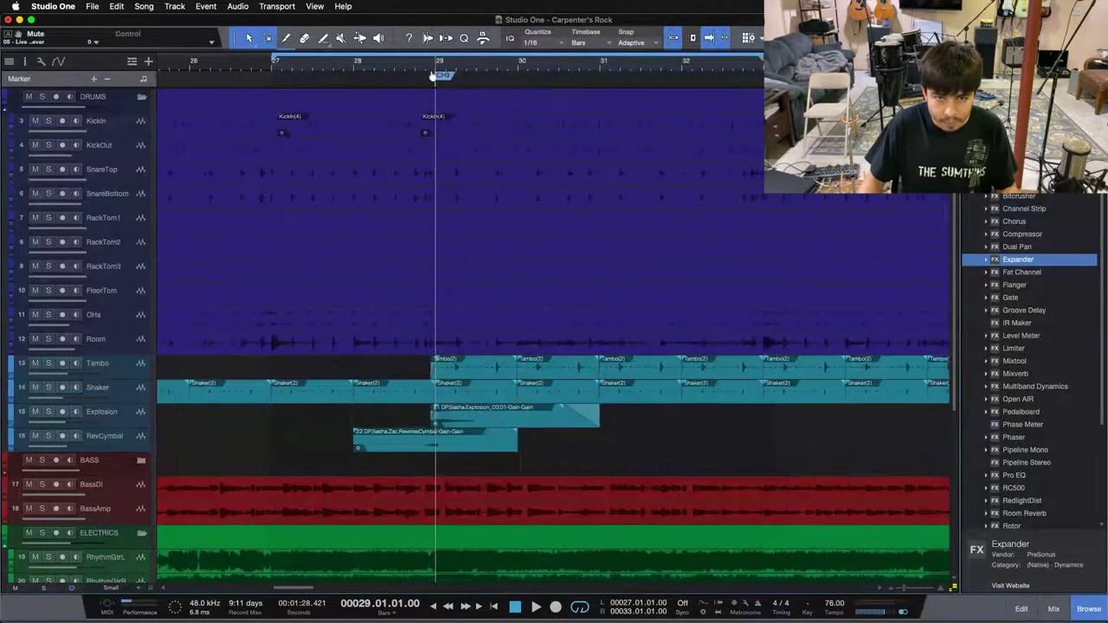
pyautogui.press('KP_1')
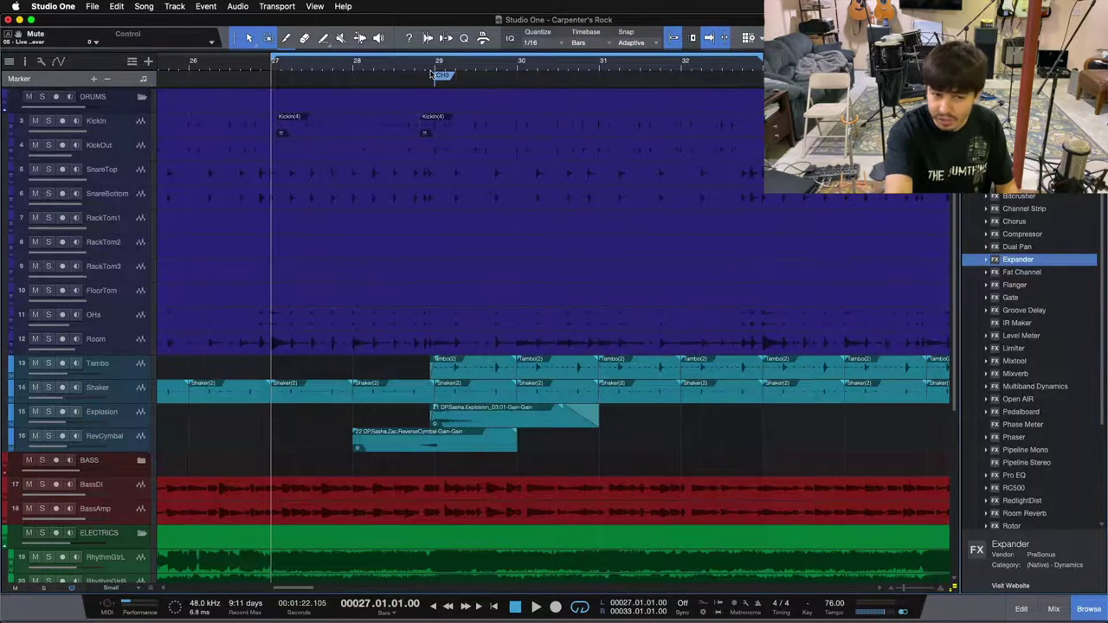
# Play the loop from bar 27, select the Explosion track, replay, and place the playhead late in bar 28.
pyautogui.press('space')
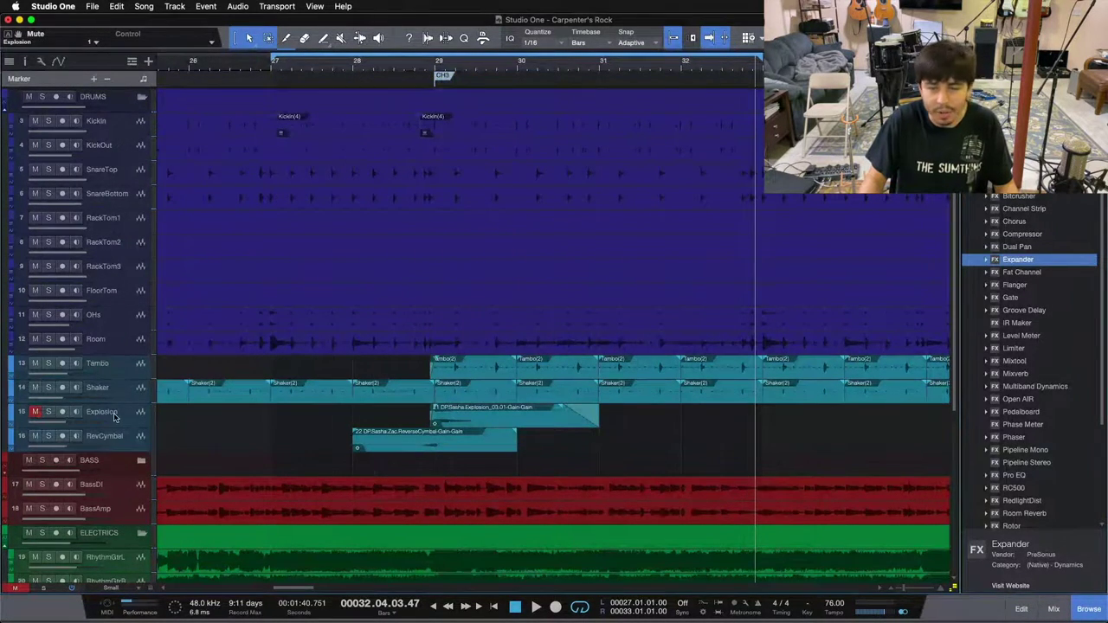
pyautogui.click(125, 415)
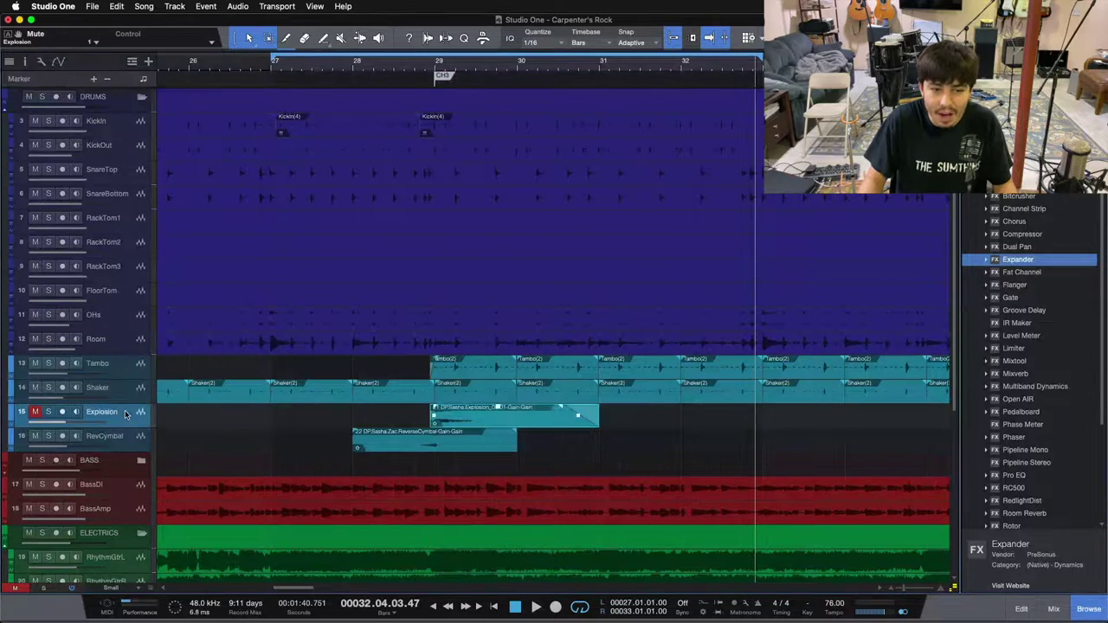
pyautogui.press('space')
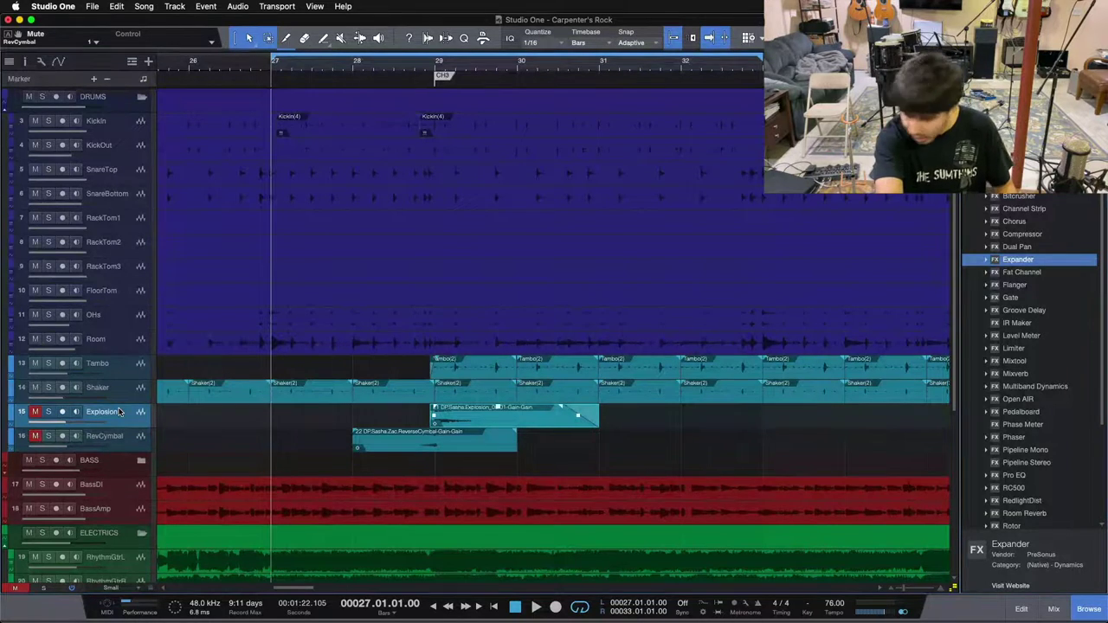
pyautogui.press('space')
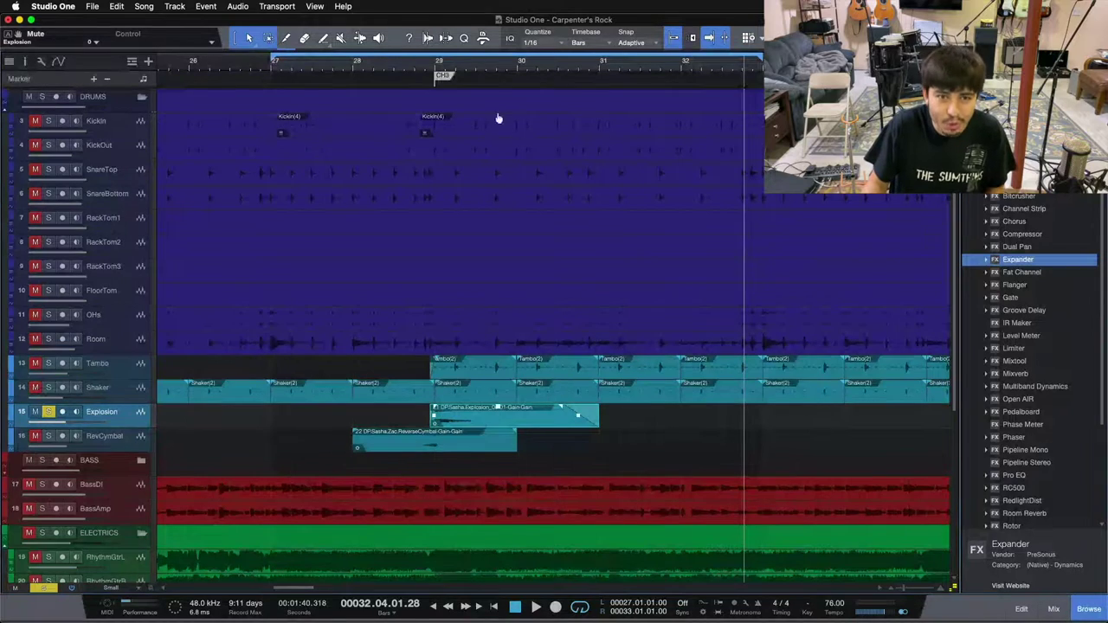
pyautogui.click(416, 63)
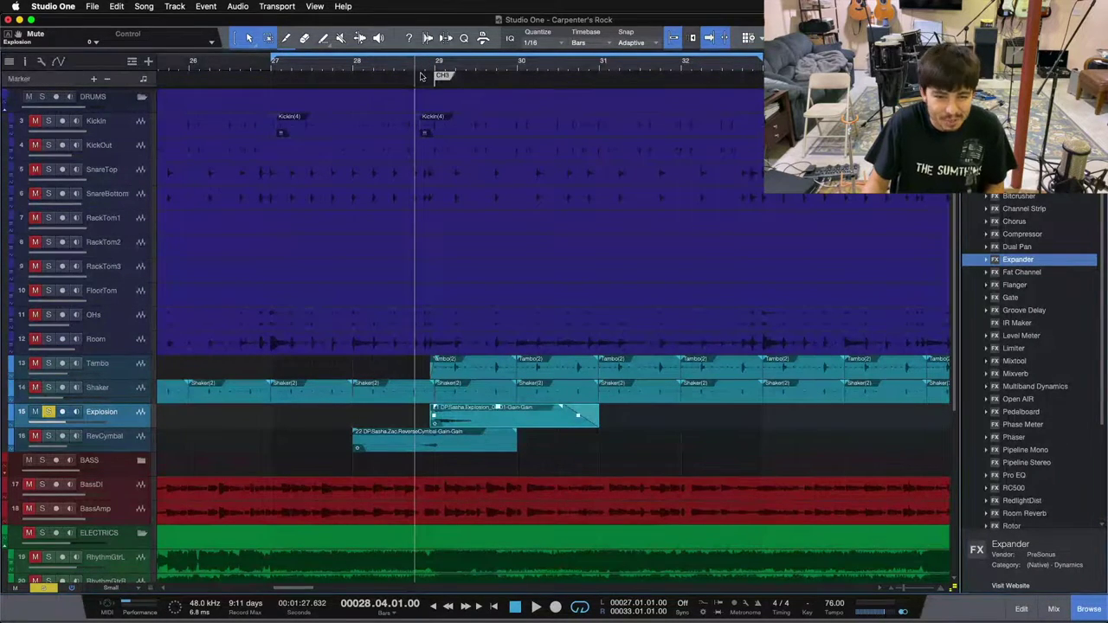
# Set all tracks to Medium height and zoom in around bars 28 to 30.
pyautogui.click(110, 588)
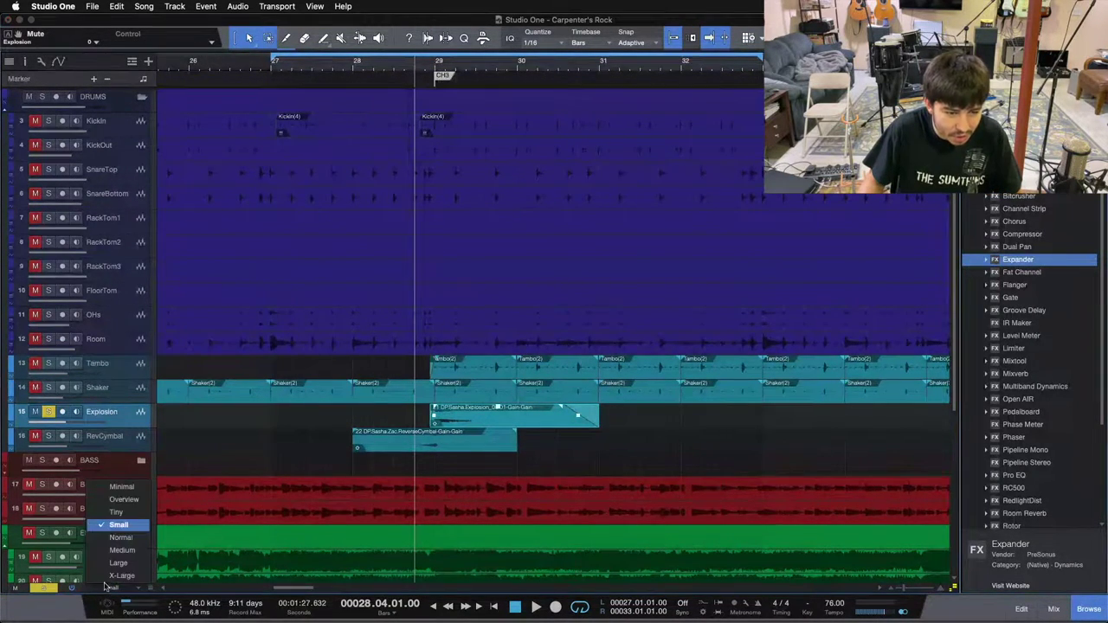
pyautogui.click(119, 551)
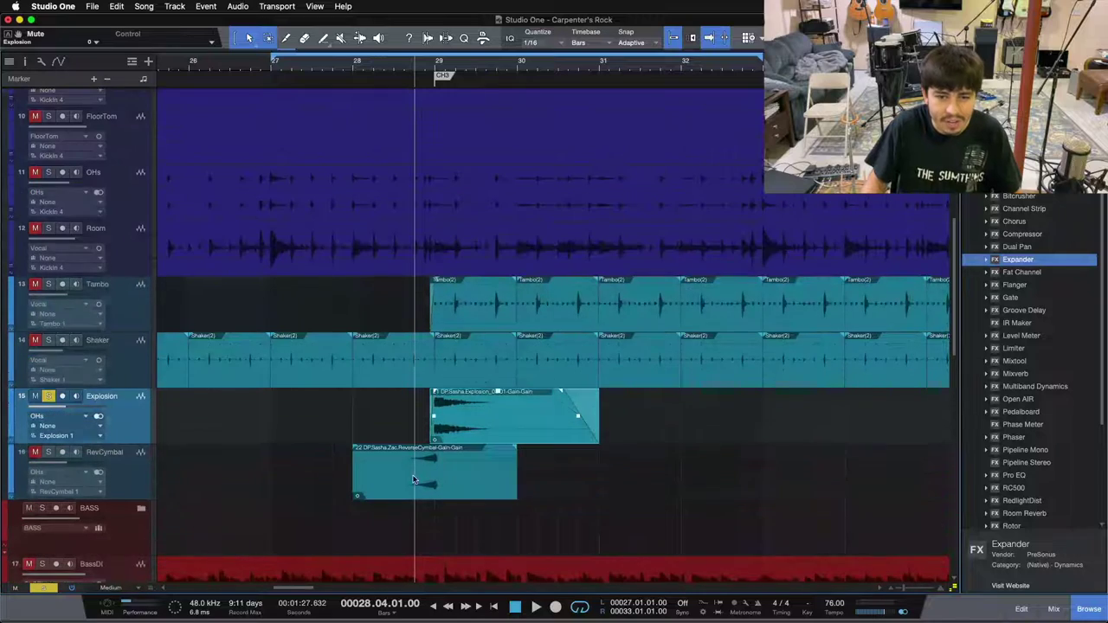
pyautogui.click(421, 63)
pyautogui.moveTo(422, 69); pyautogui.dragTo(387, 81)
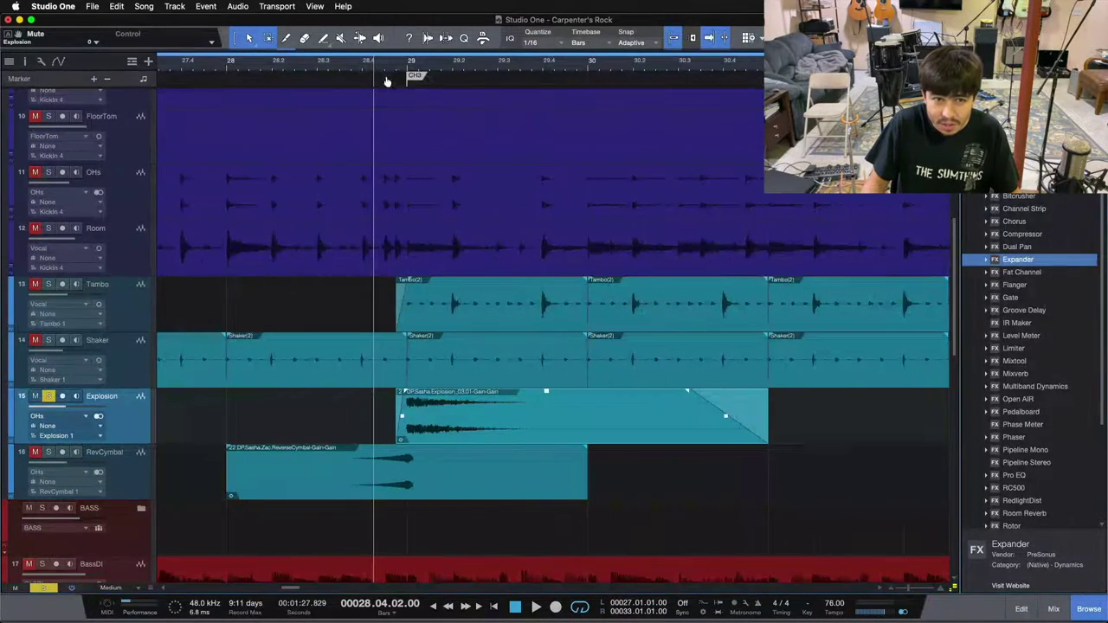
pyautogui.click(229, 63)
# Check the mixer, zoom out slightly, and place the playhead at bar 28.
pyautogui.press('F3')
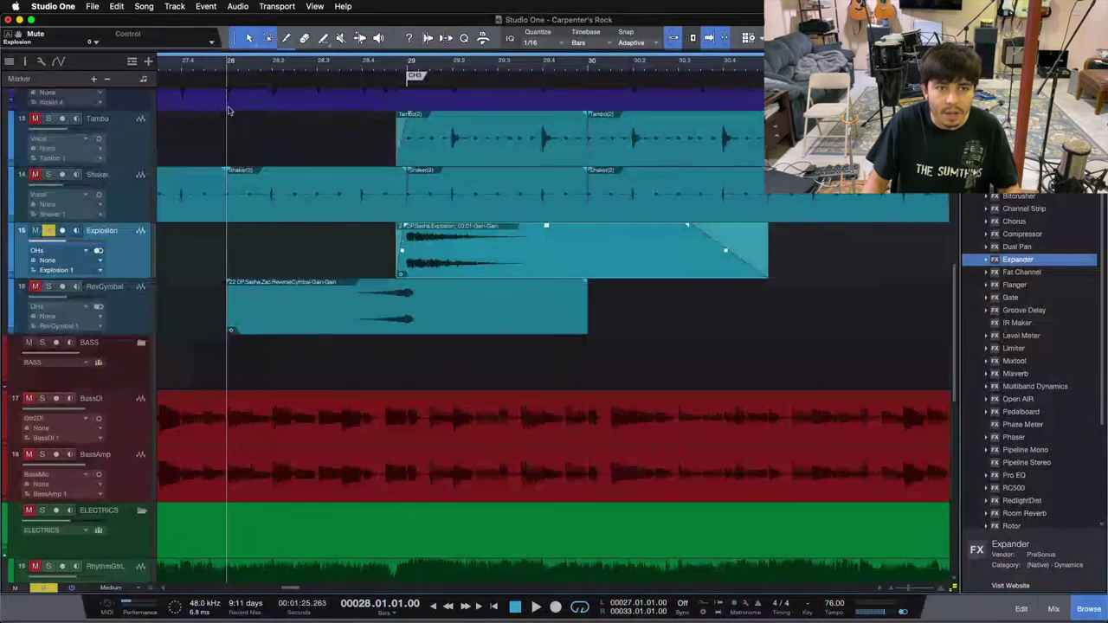
pyautogui.press('F3')
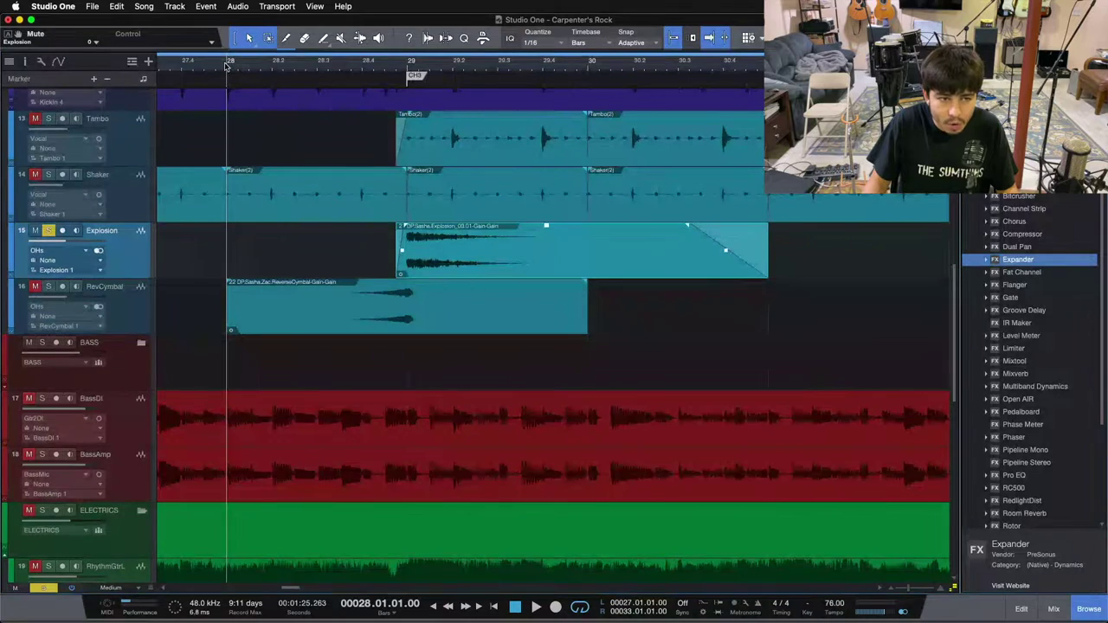
pyautogui.moveTo(230, 63); pyautogui.dragTo(303, 64)
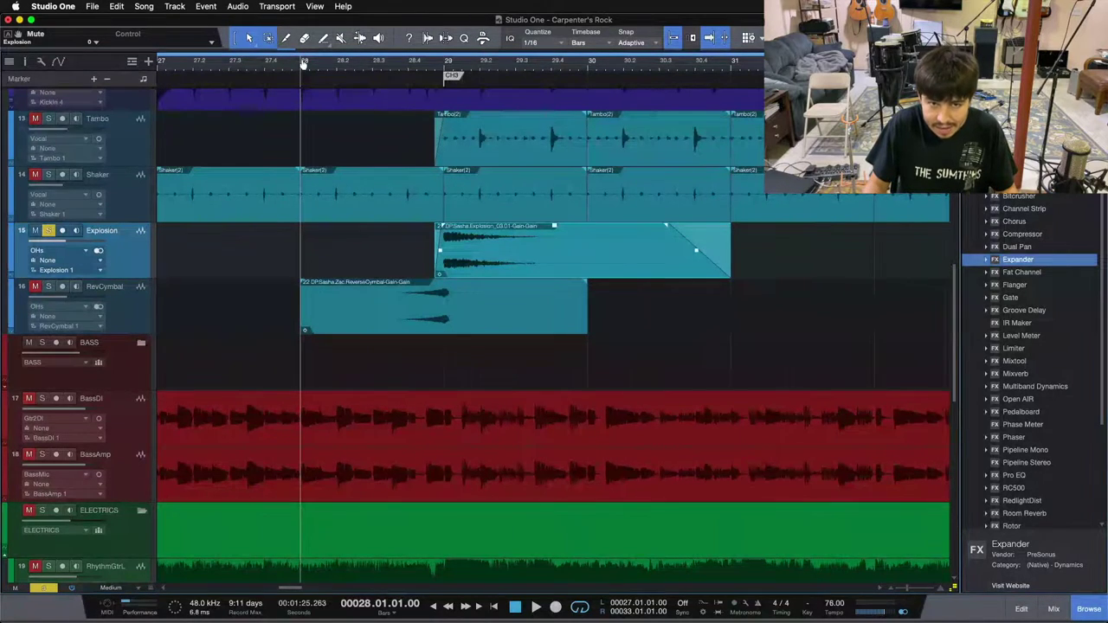
pyautogui.press('KP_1')
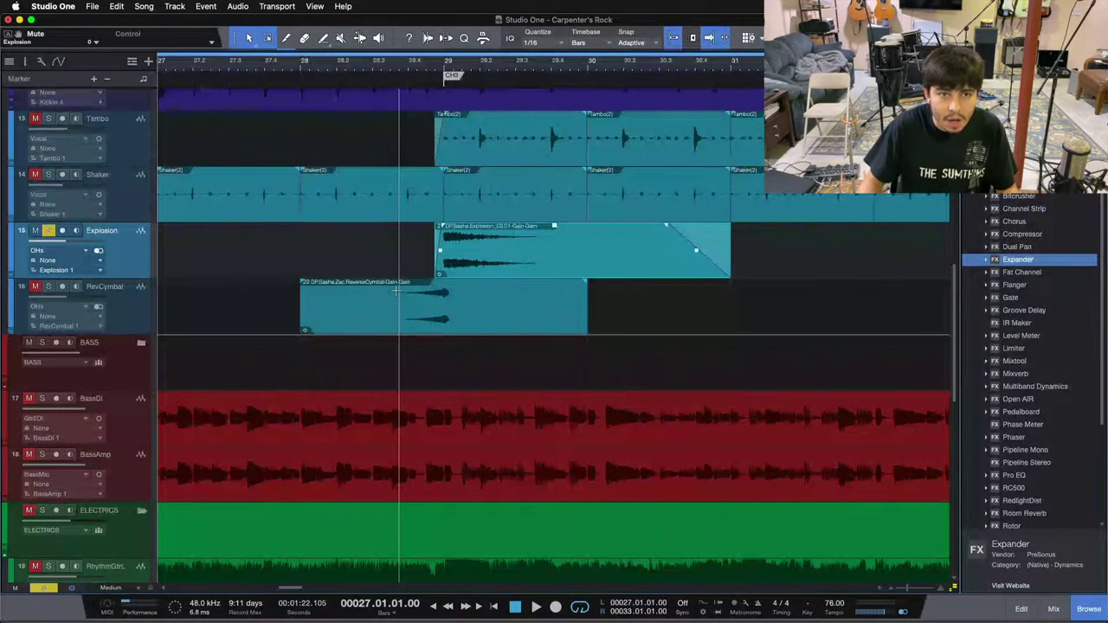
pyautogui.click(300, 68)
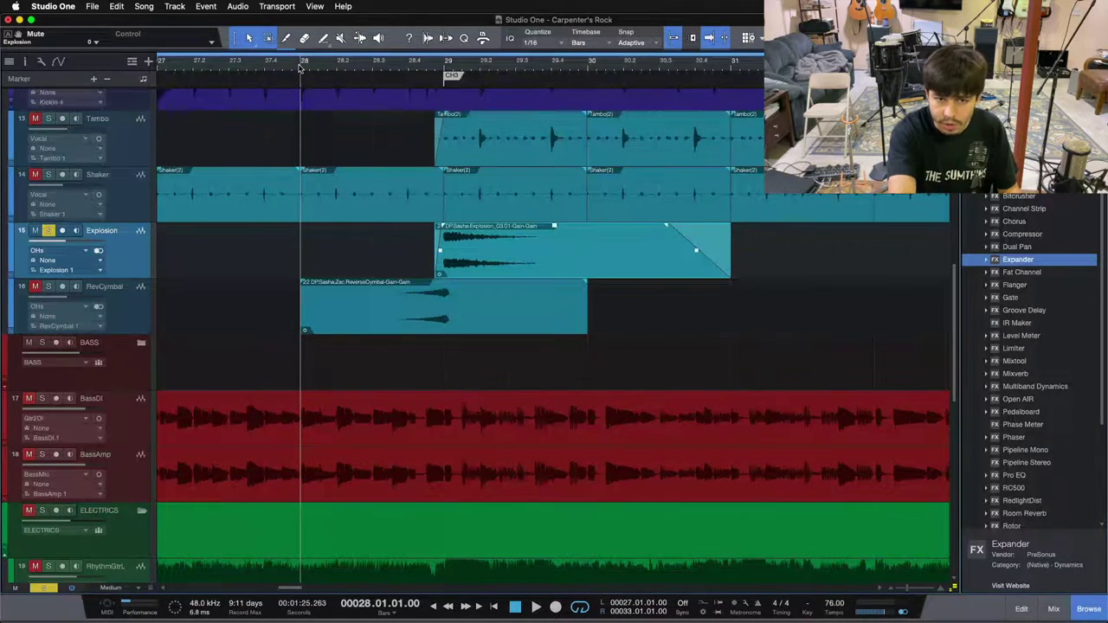
# Audition the explosion from bar 28 and from just after CH3, then return to bar 27.
pyautogui.press('space')
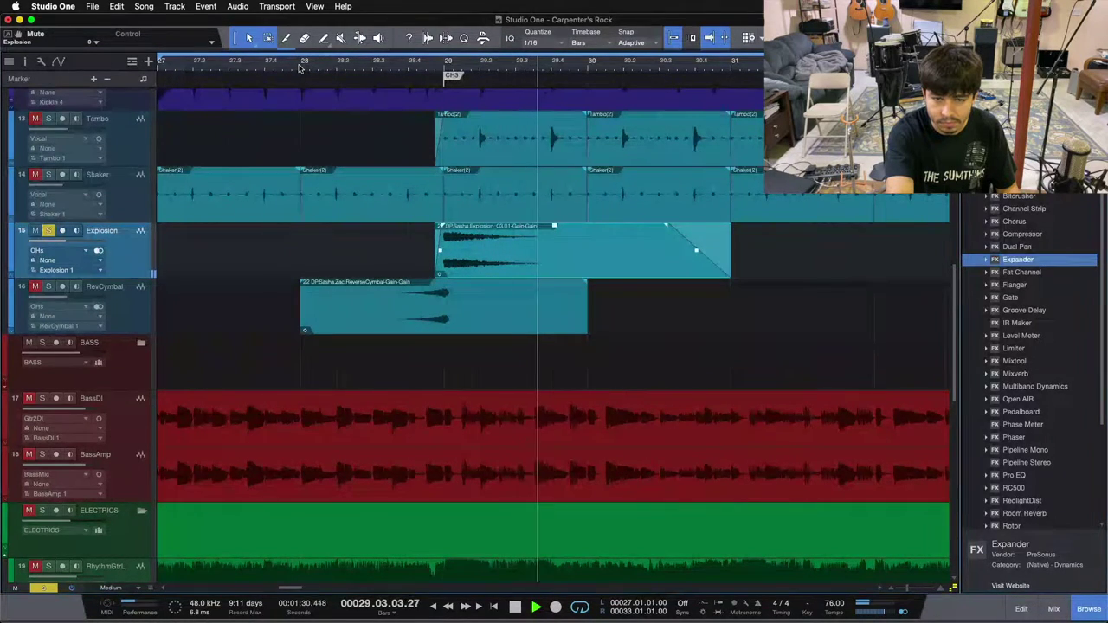
pyautogui.click(397, 71)
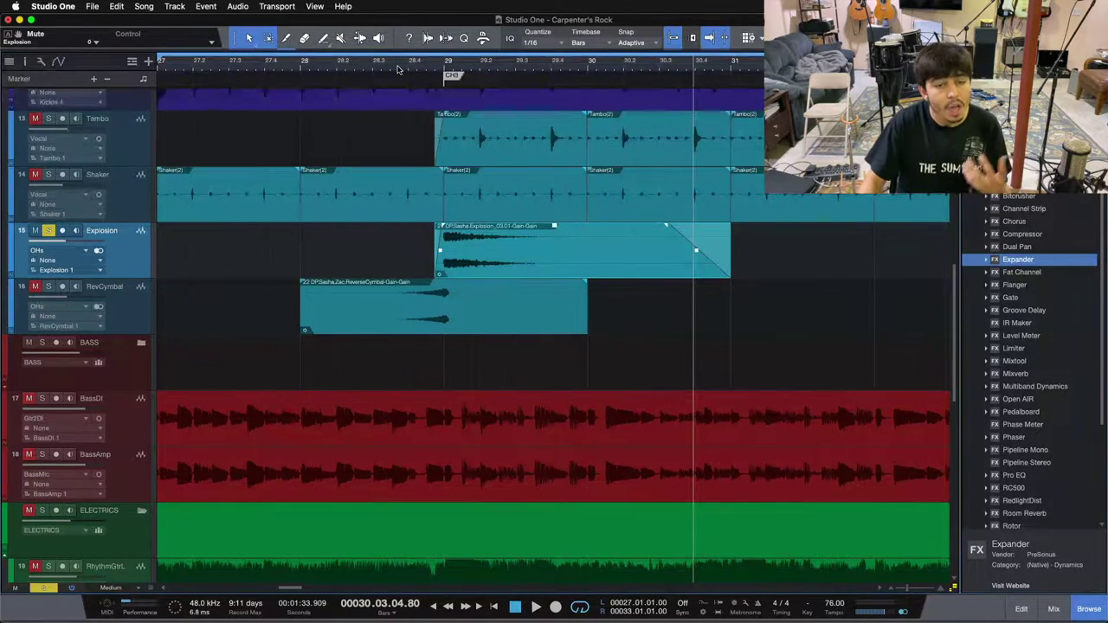
pyautogui.scroll(10, 359, 241)
pyautogui.scroll(-10, 359, 241)
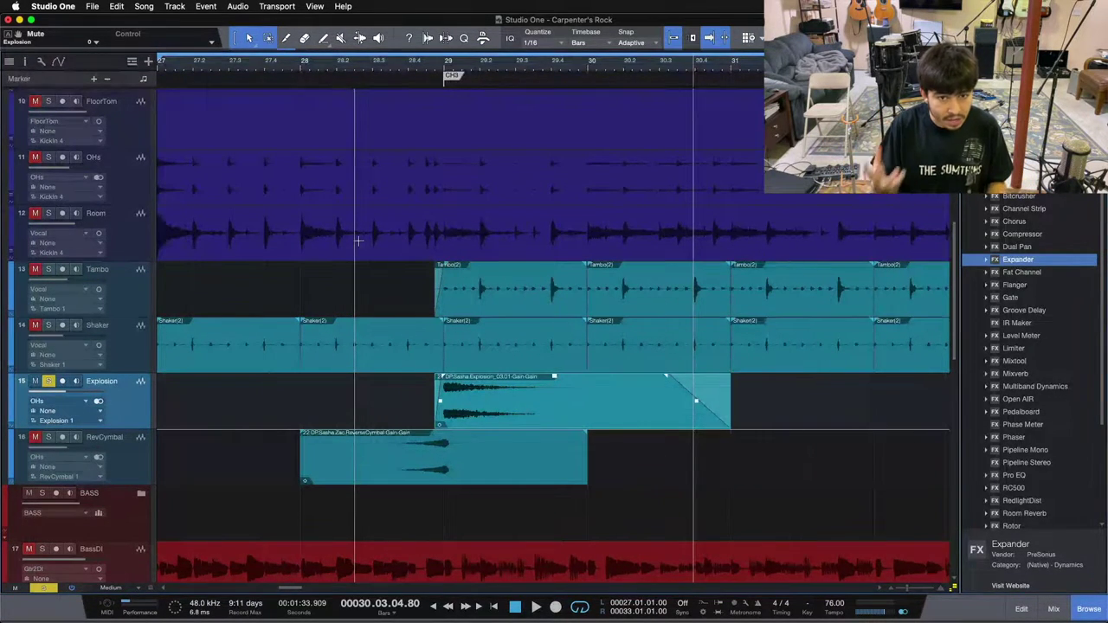
pyautogui.press('KP_1')
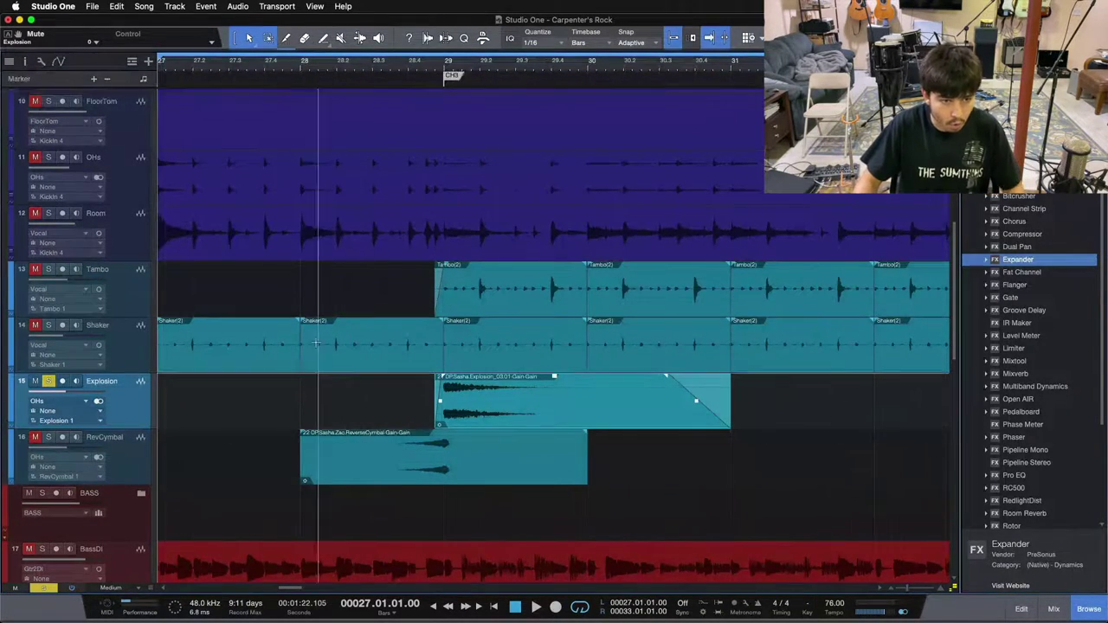
# Toggle the Explosion track's mute and select it together with the RevCymbal track.
pyautogui.scroll(10, 256, 443)
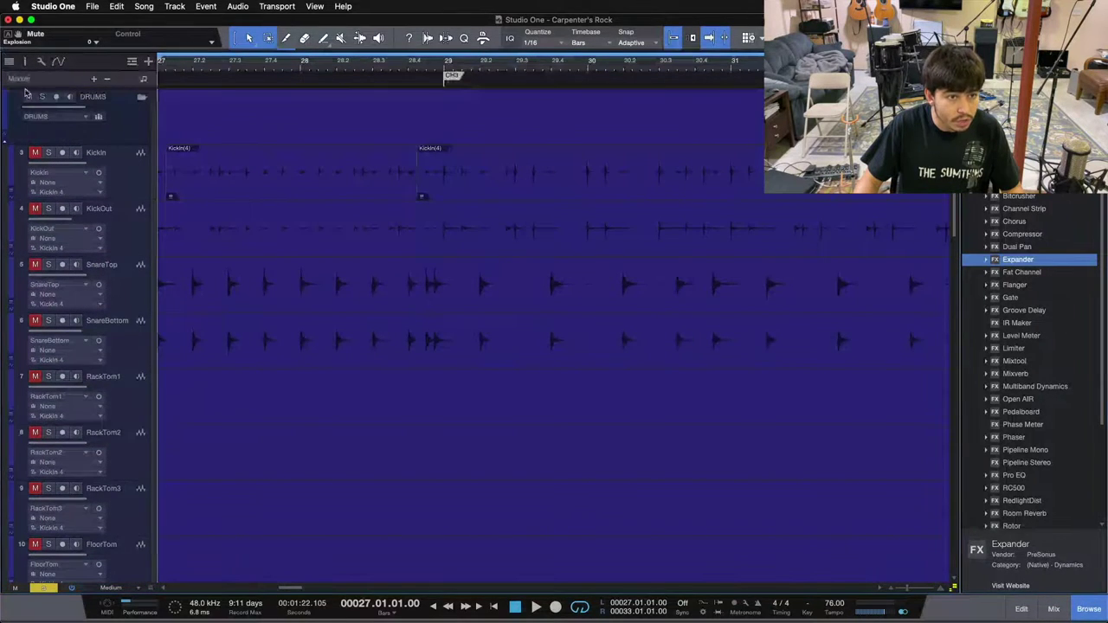
pyautogui.scroll(-4, 244, 202)
pyautogui.scroll(-10, 245, 202)
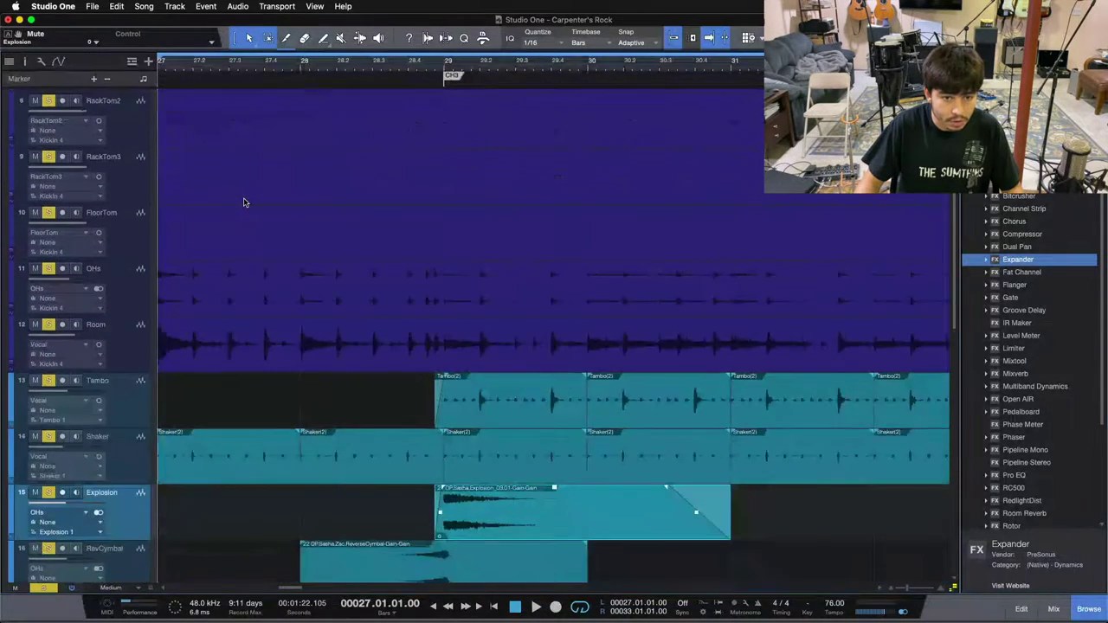
pyautogui.scroll(3, 354, 303)
pyautogui.scroll(1, 355, 305)
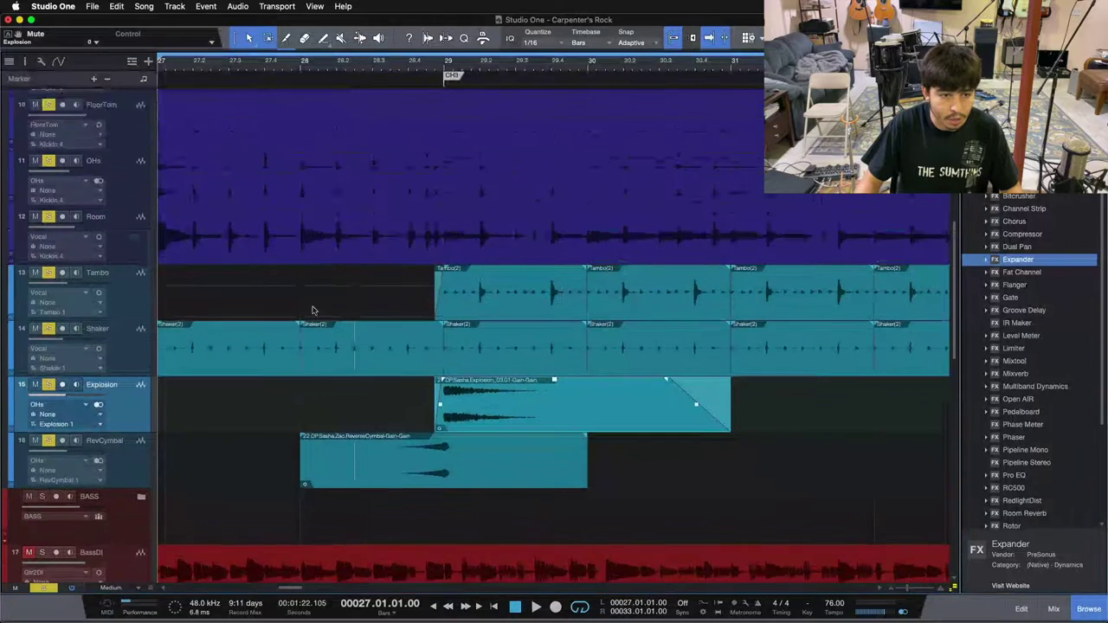
pyautogui.click(37, 384)
pyautogui.click(36, 384)
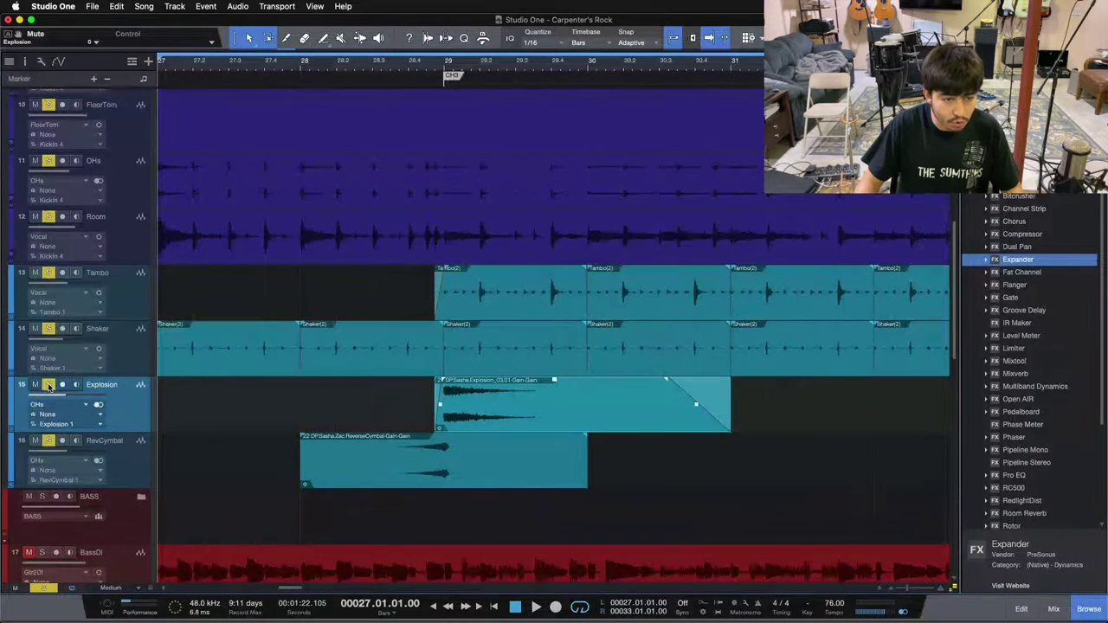
pyautogui.click(119, 450)
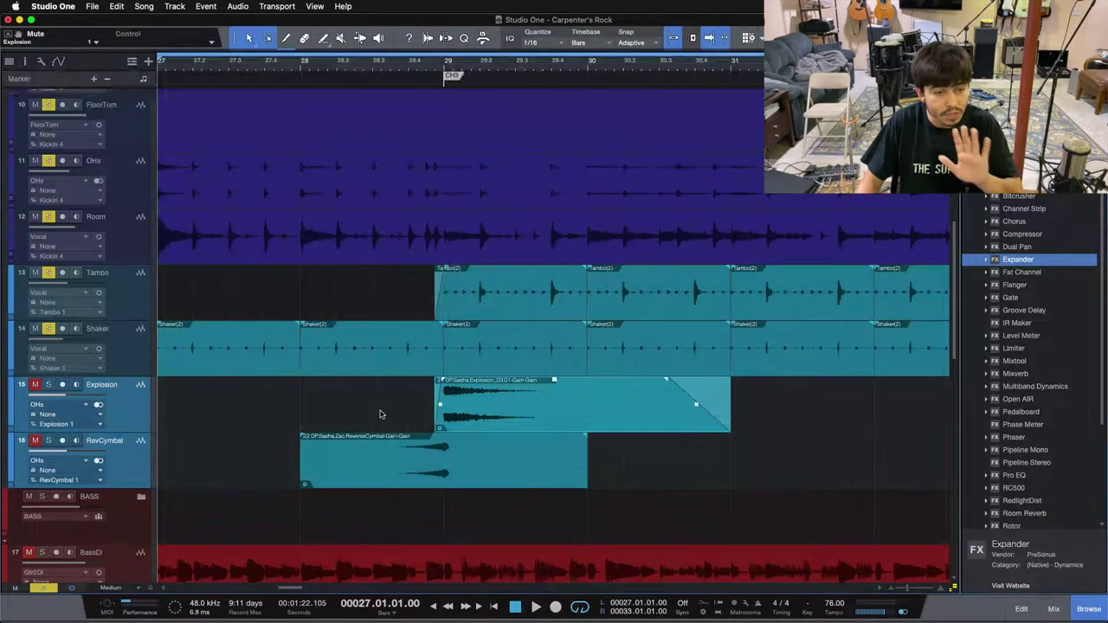
pyautogui.scroll(1, 379, 413)
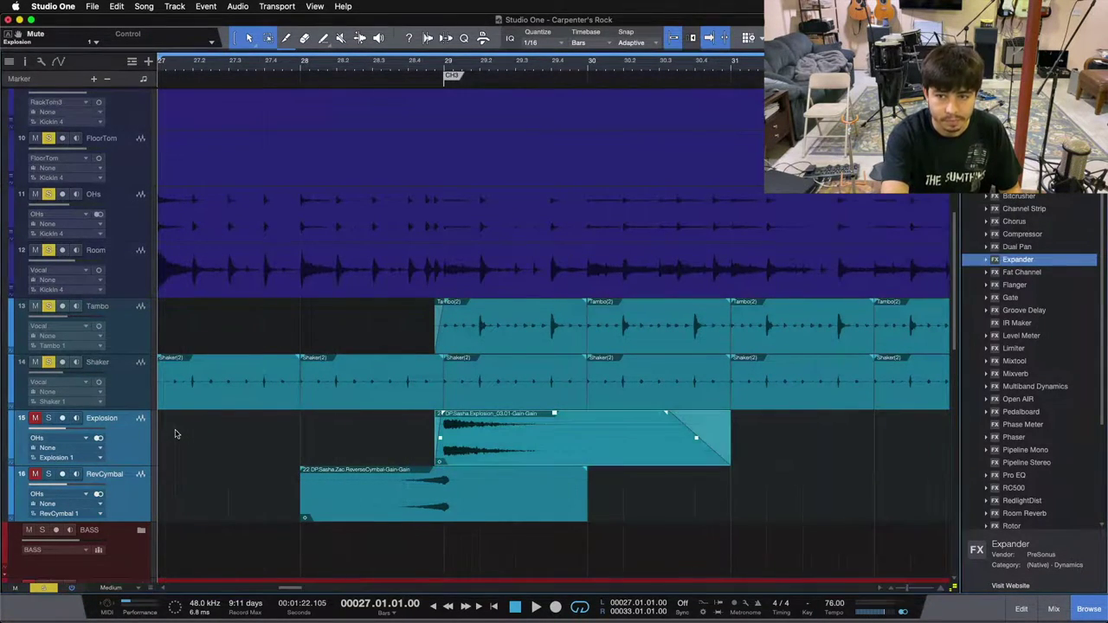
# Play from bar 27 with only drums and percussion sounding, then stop.
pyautogui.press('space')
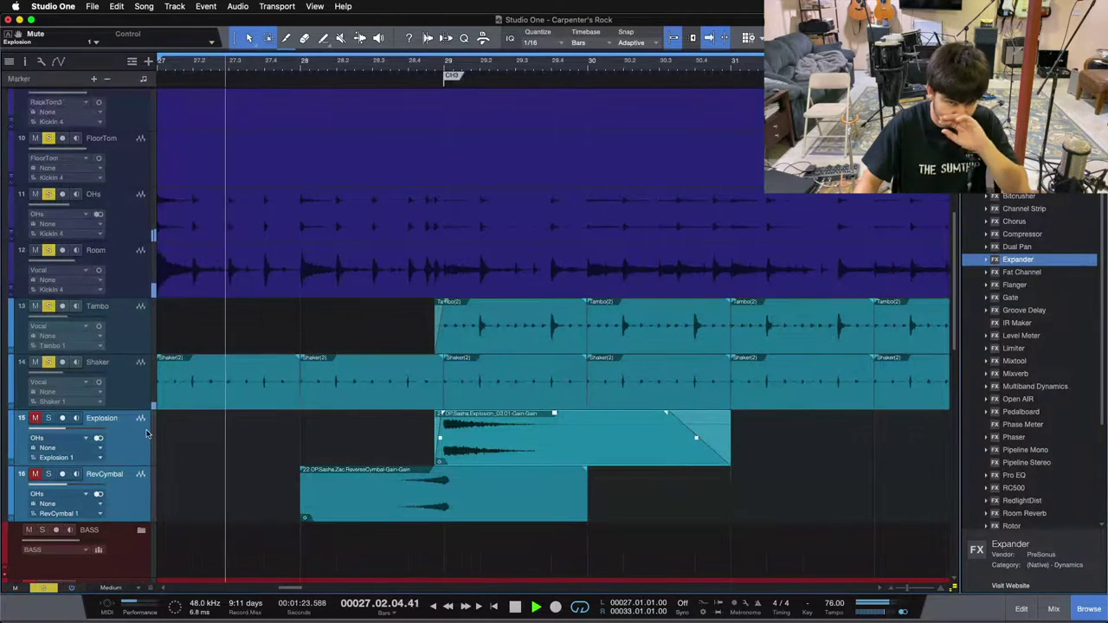
pyautogui.scroll(1, 341, 409)
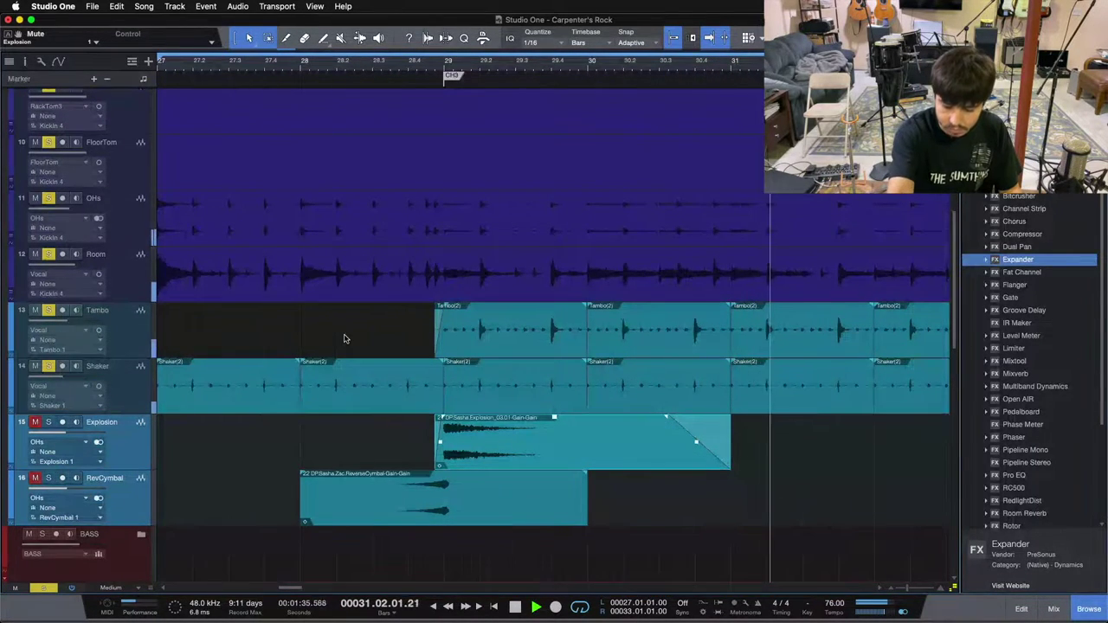
pyautogui.press('space')
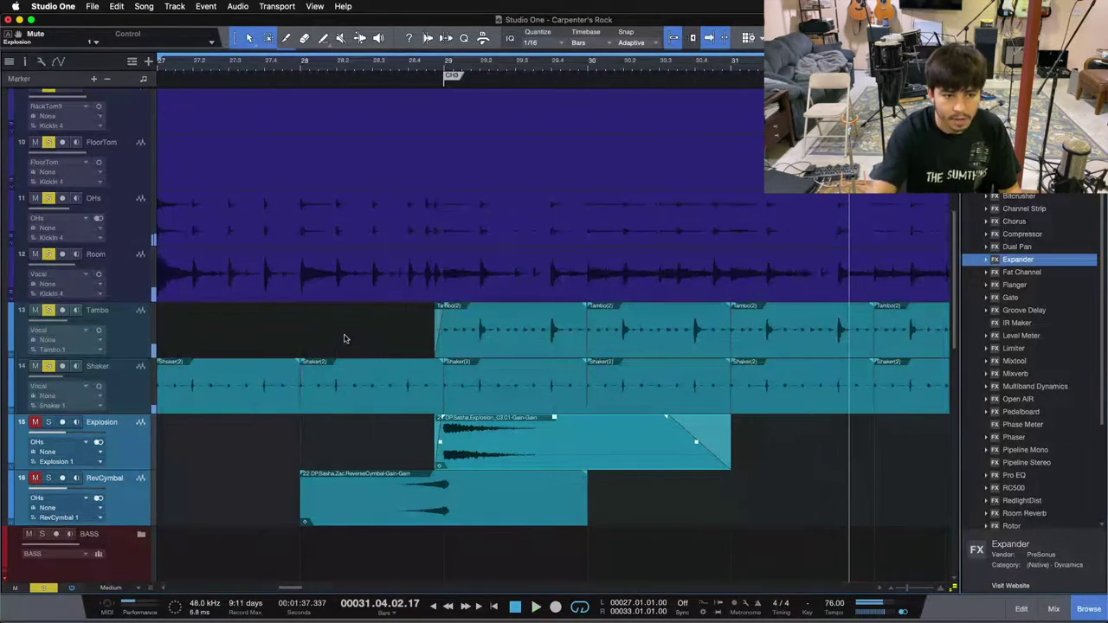
# Unmute the Explosion track and replay the passage from bar 27, then stop.
pyautogui.click(37, 422)
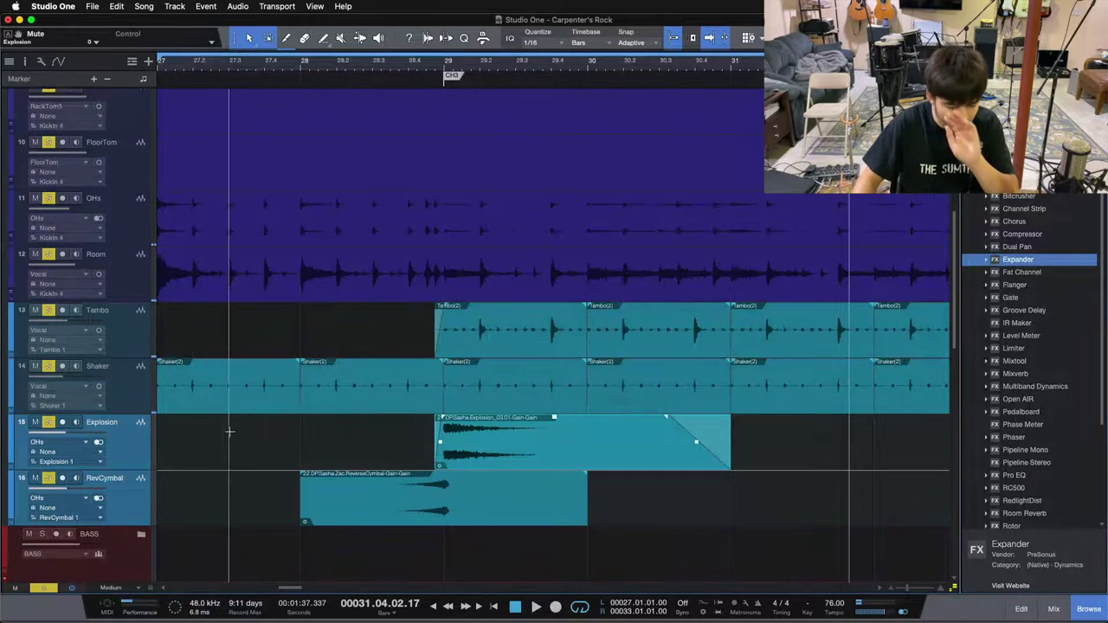
pyautogui.press('KP_1')
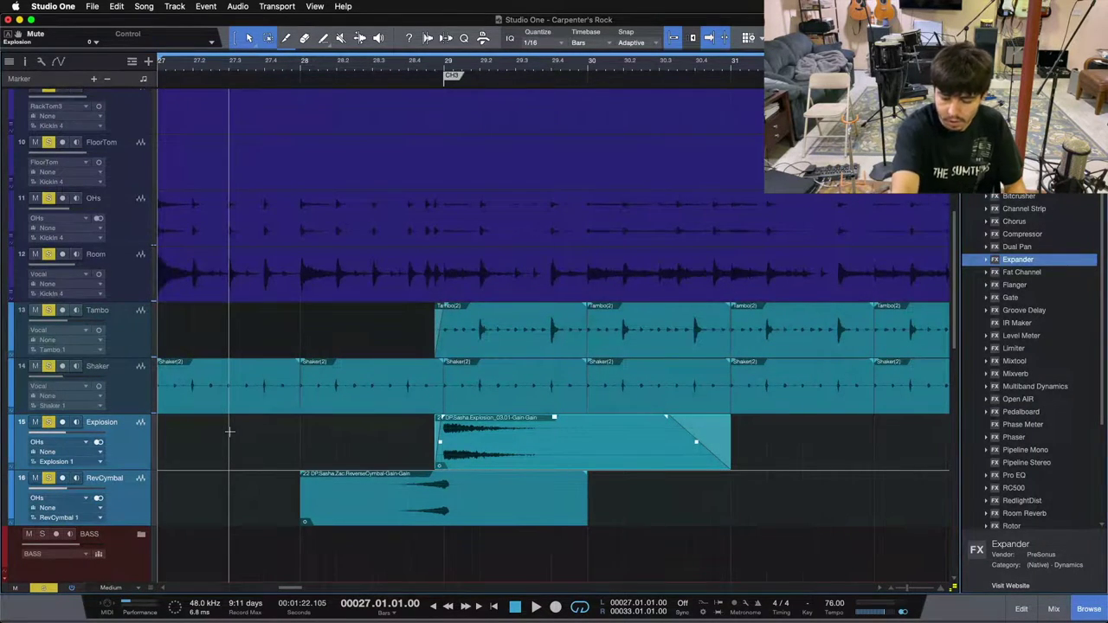
pyautogui.press('space')
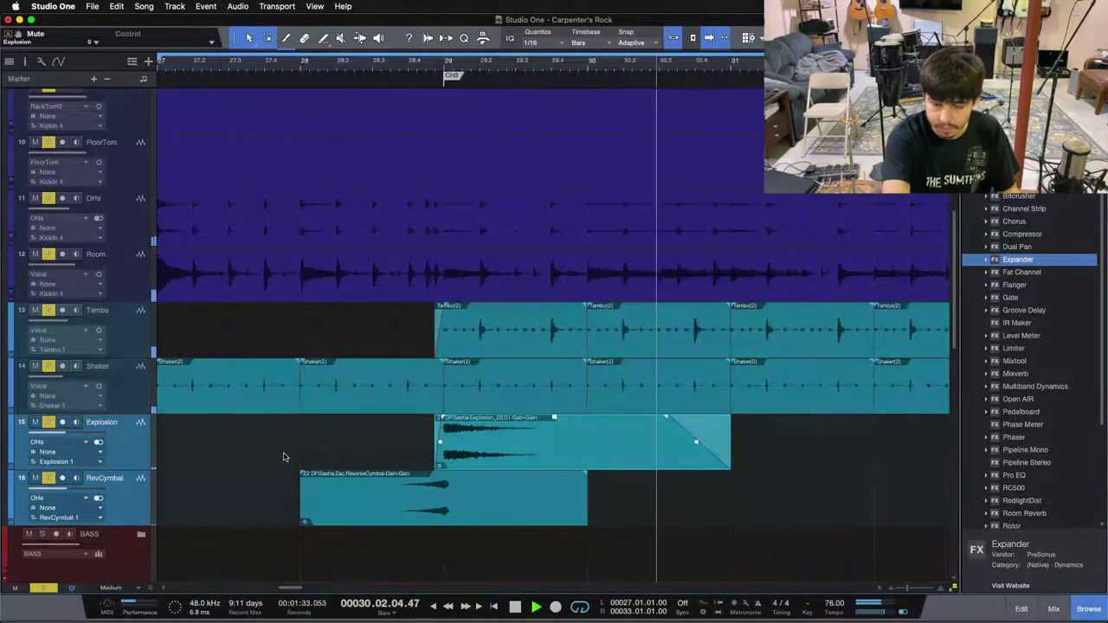
pyautogui.press('space')
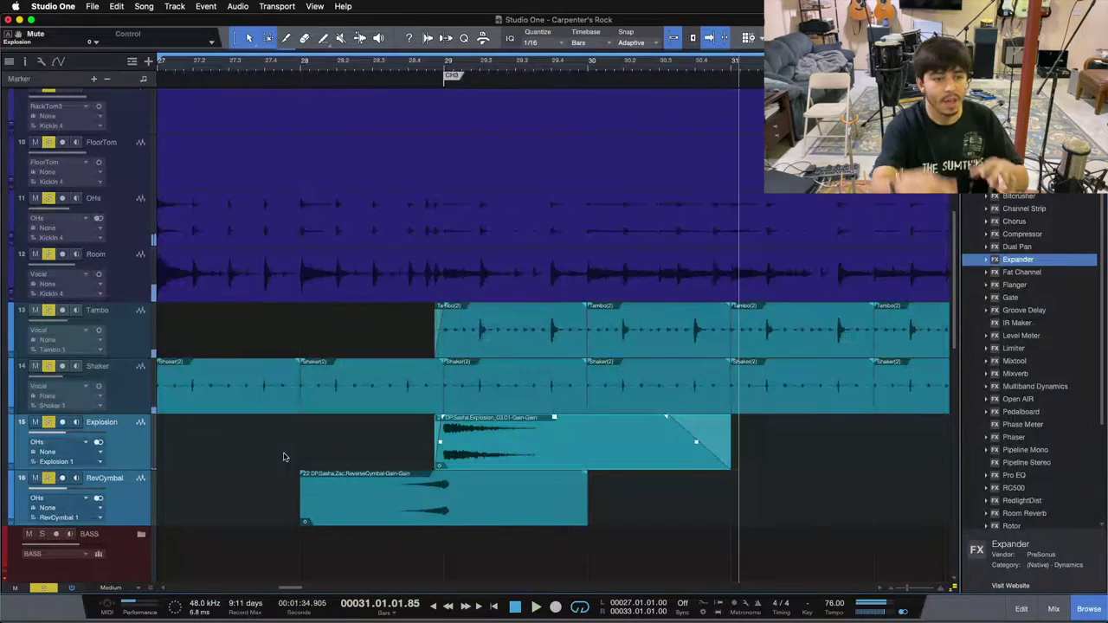
# Deselect the explosion event and clear the solos on all tracks.
pyautogui.click(284, 456)
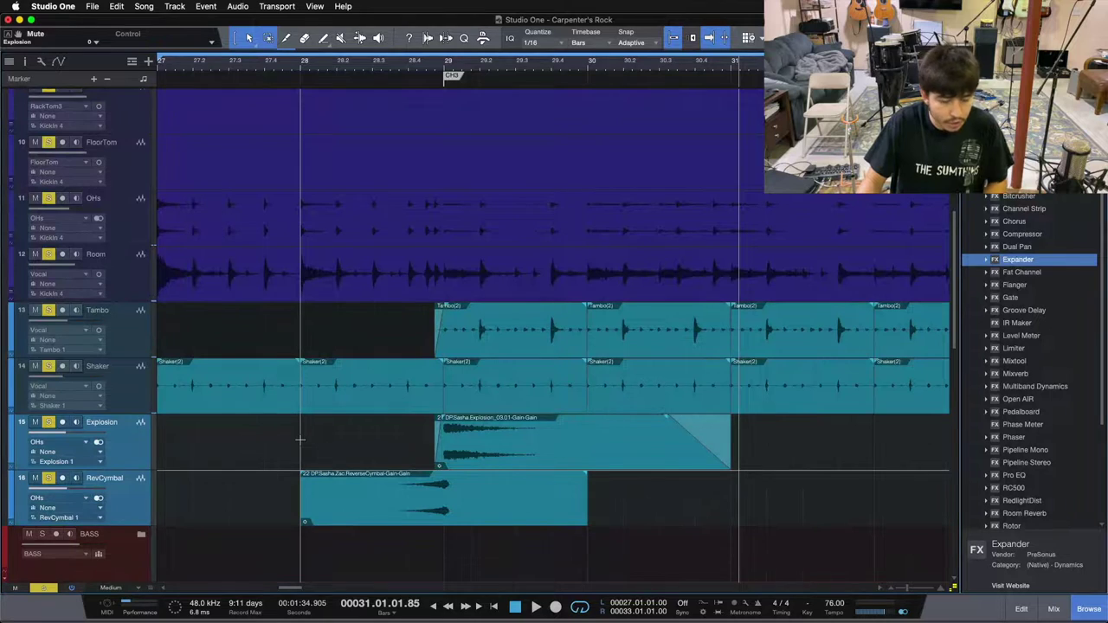
pyautogui.hotkey('shift', 's')
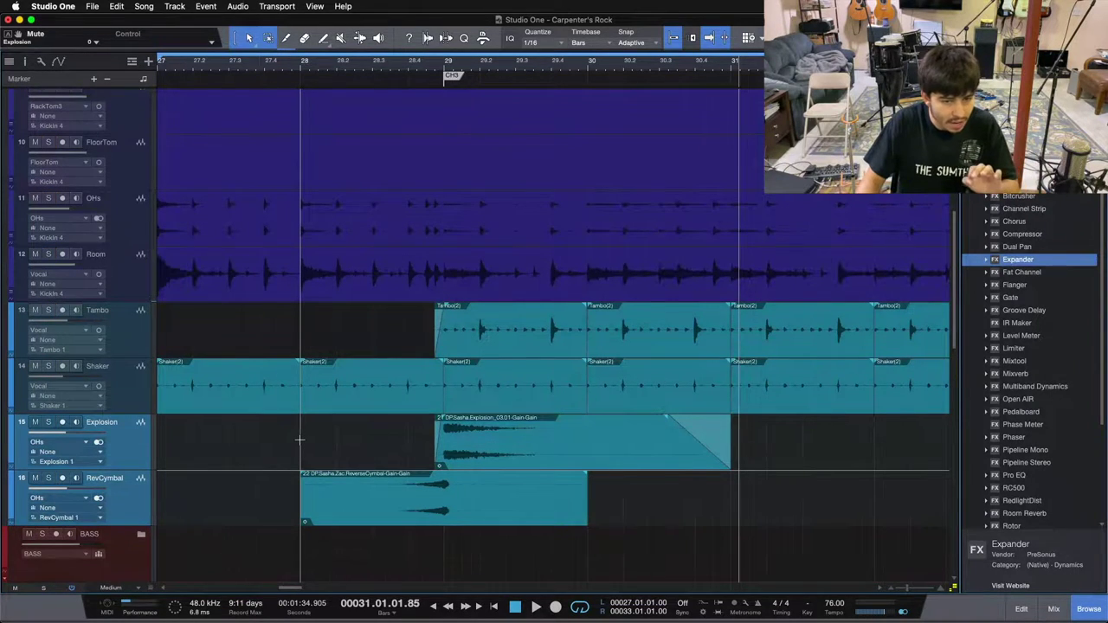
pyautogui.scroll(5, 299, 439)
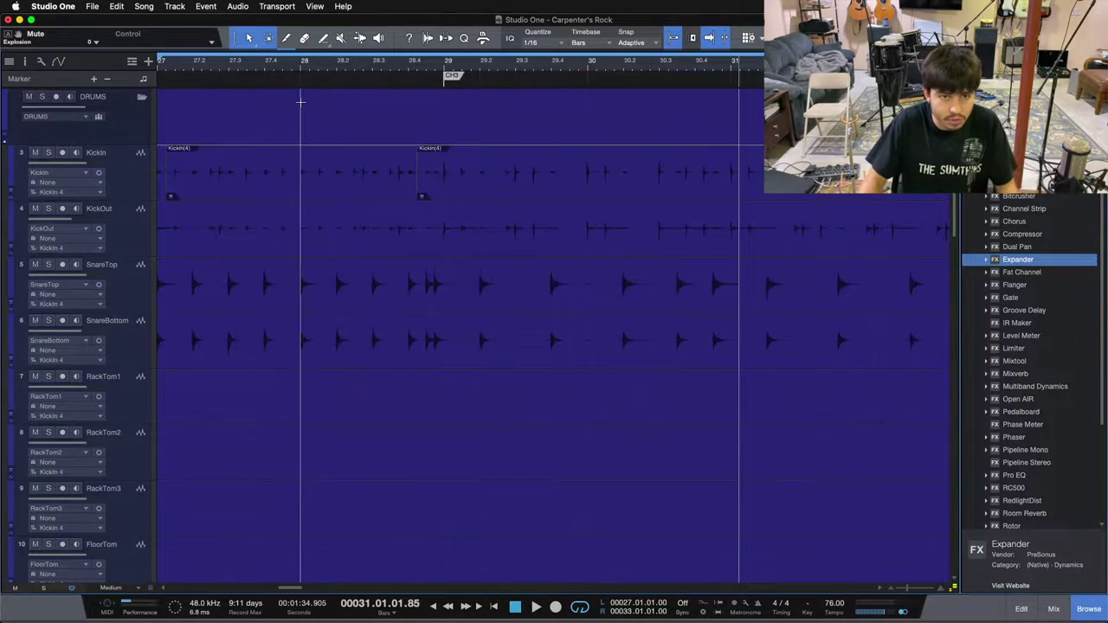
# Zoom out to bars 26–36, bring the Explosion and RevCymbal tracks into view, and open the mixer console.
pyautogui.moveTo(319, 69)
pyautogui.mouseDown()
pyautogui.moveTo(292, 53)
pyautogui.moveTo(316, 53)
pyautogui.mouseUp()
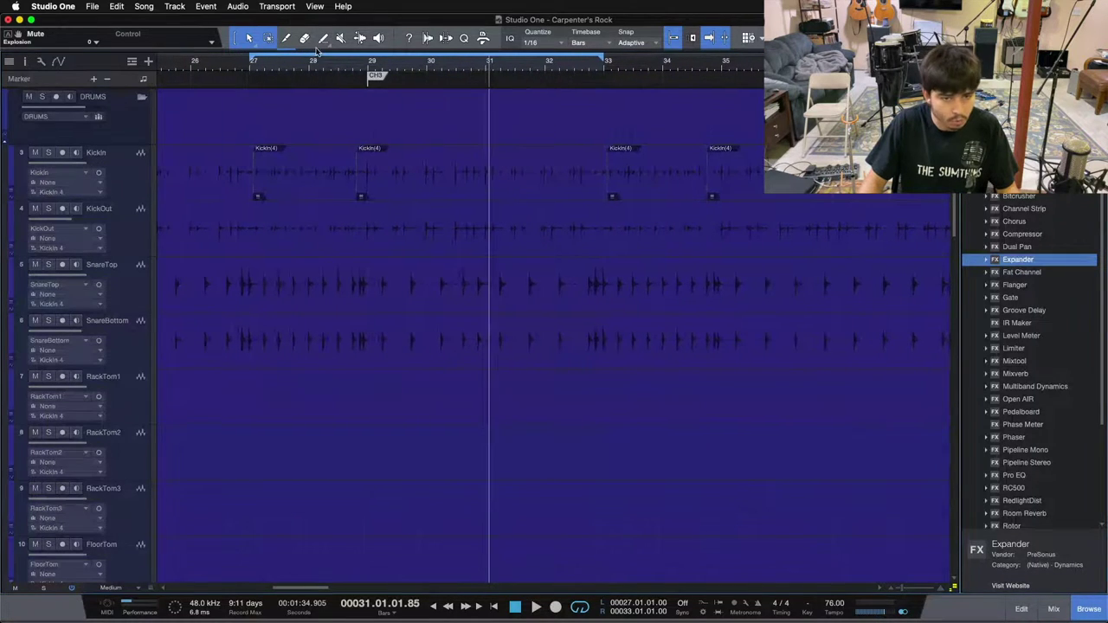
pyautogui.scroll(-6, 346, 279)
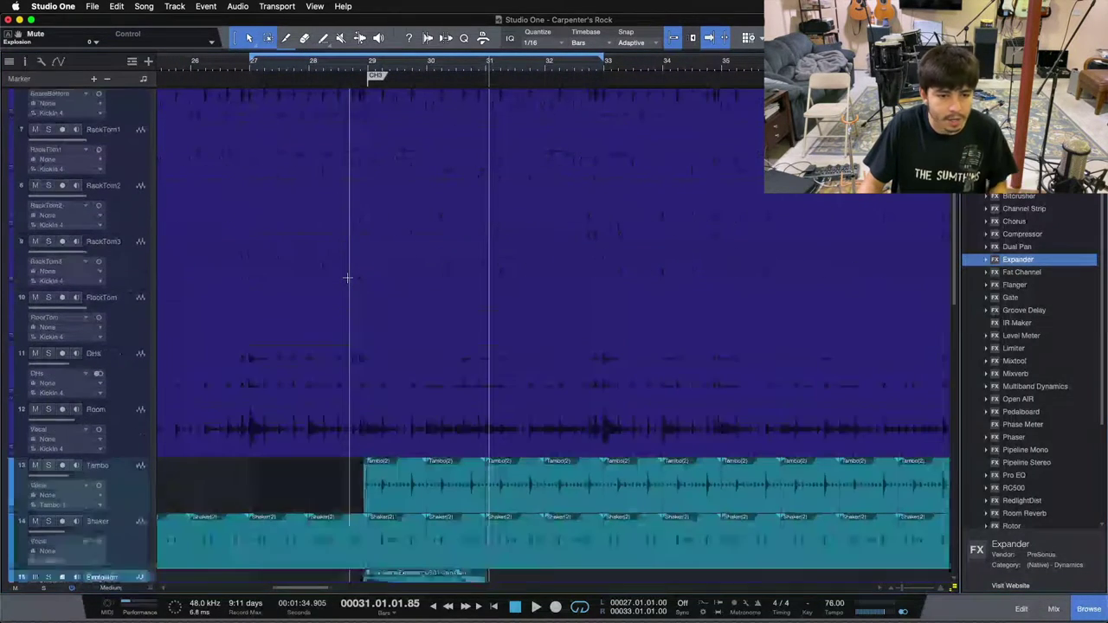
pyautogui.scroll(-4, 346, 281)
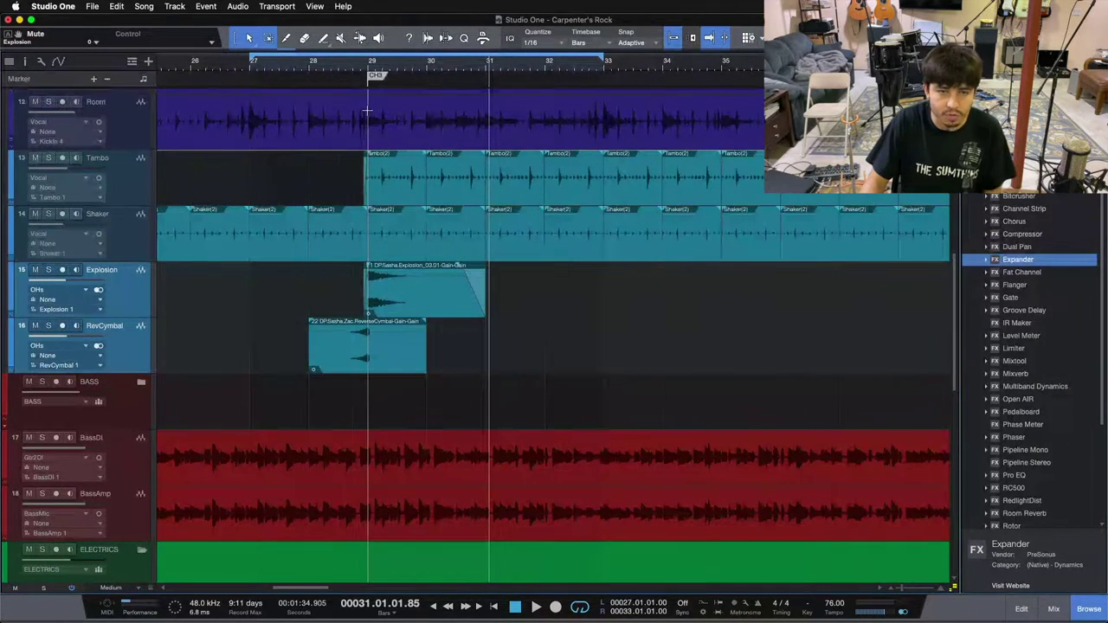
pyautogui.scroll(10, 367, 109)
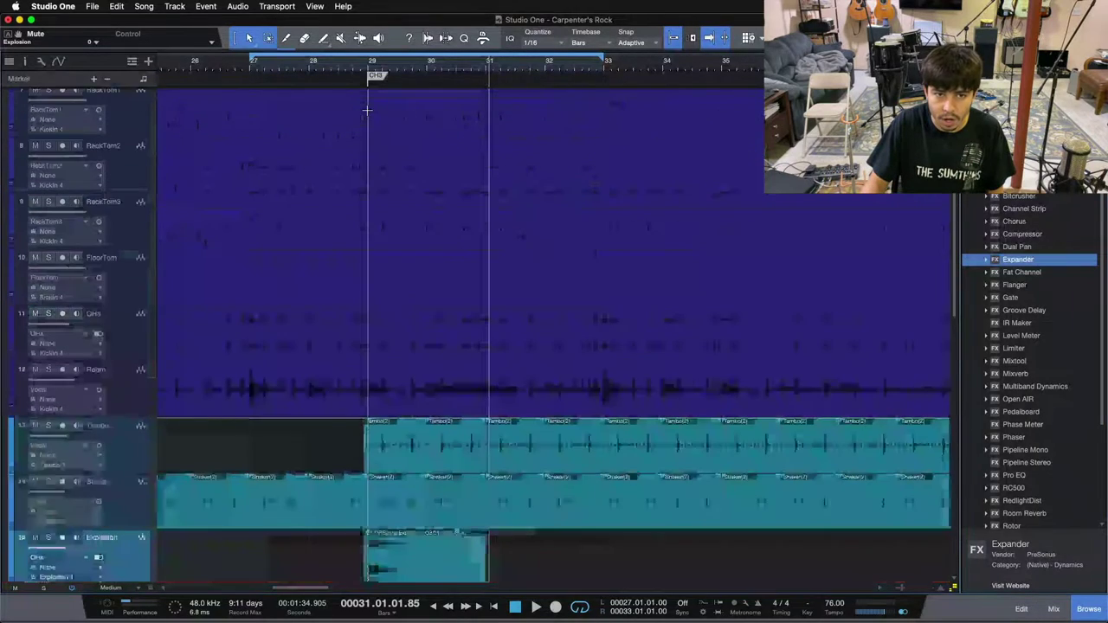
pyautogui.scroll(-10, 368, 110)
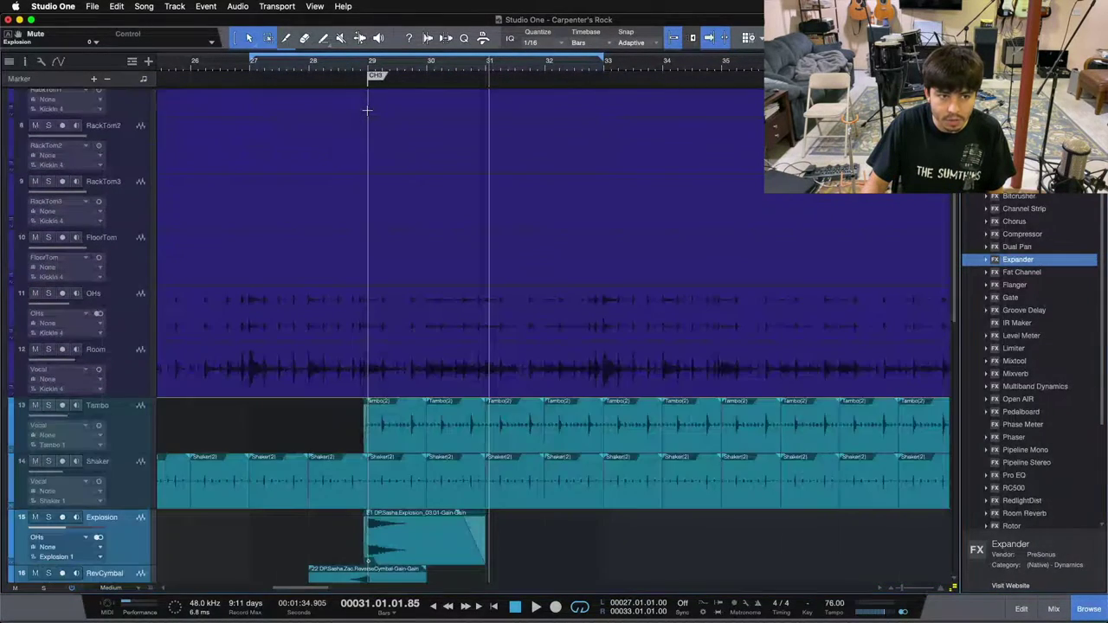
pyautogui.scroll(1, 372, 129)
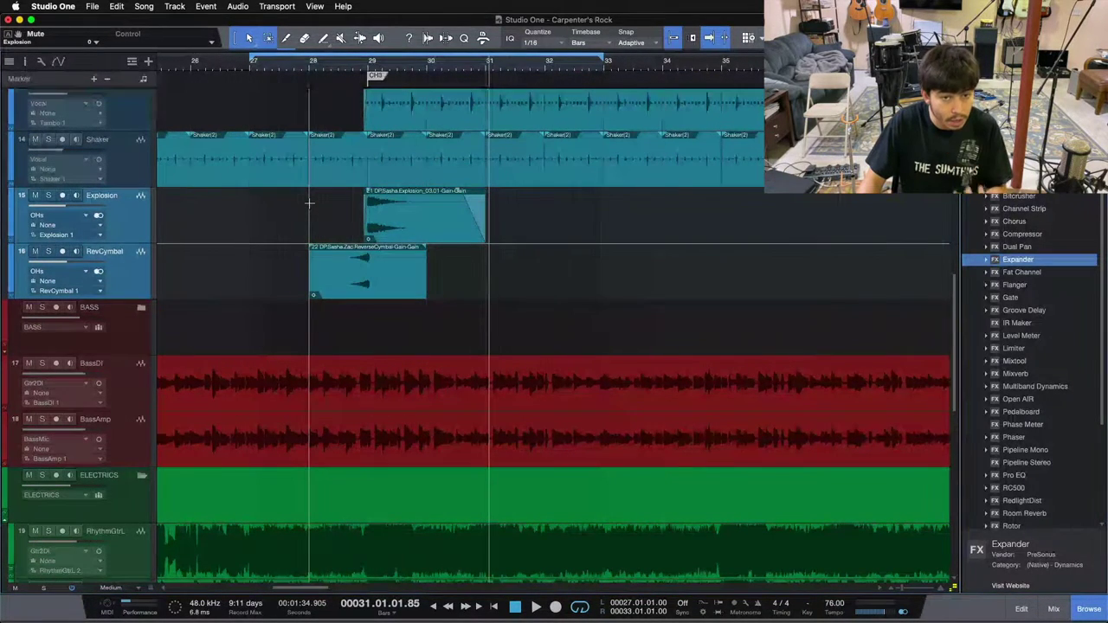
pyautogui.press('F3')
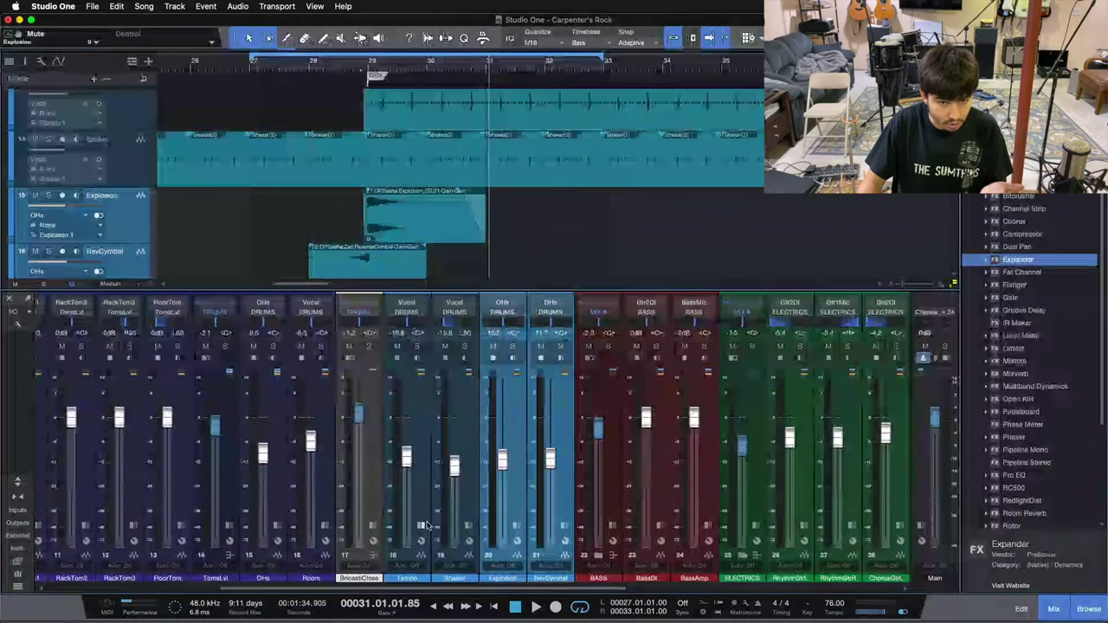
# Select the Explosion channel in the console and play the full mix from bar 27.
pyautogui.click(466, 500)
pyautogui.click(501, 500)
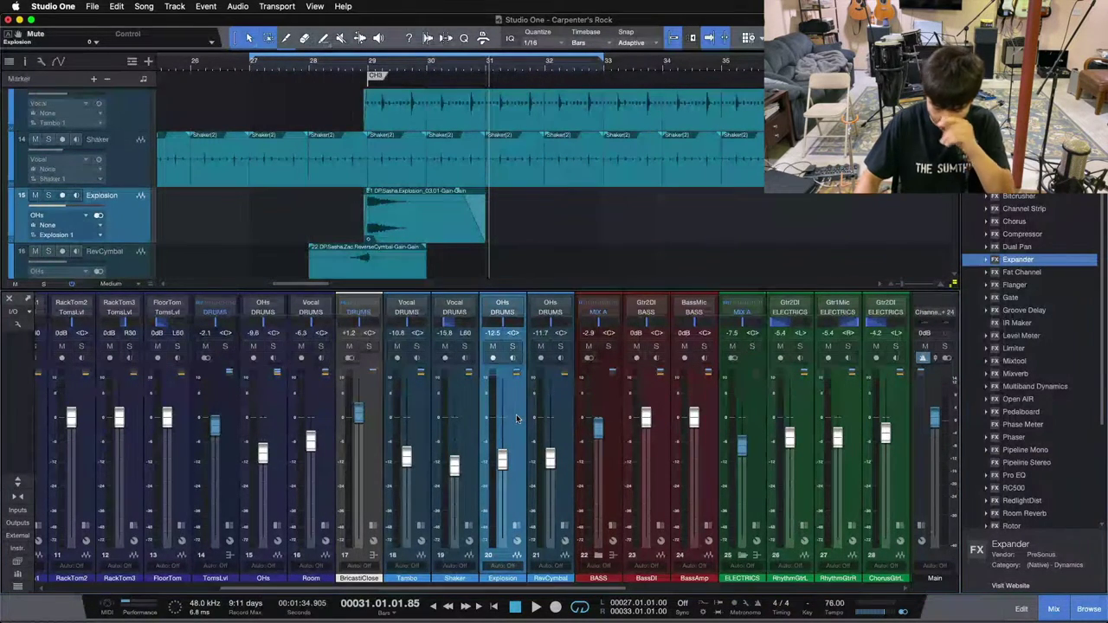
pyautogui.press('space')
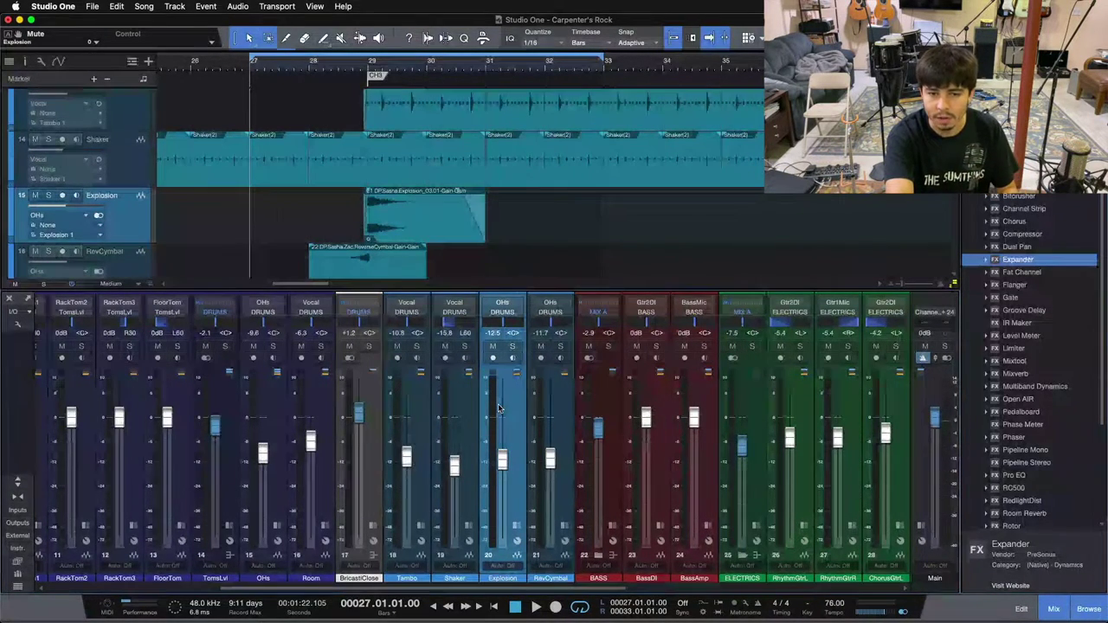
pyautogui.press('space')
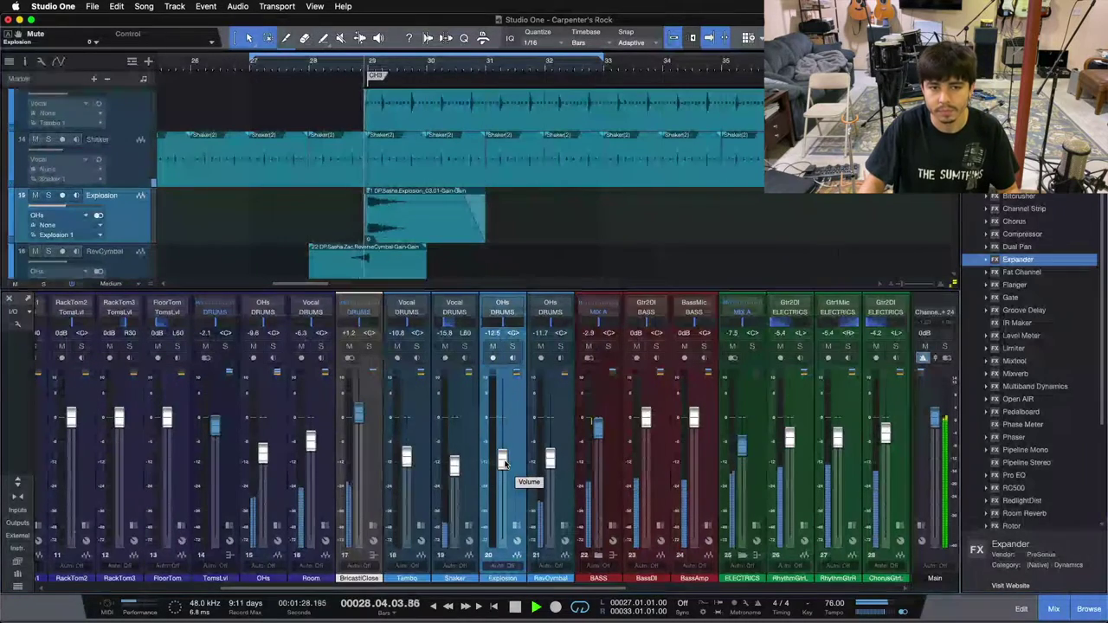
# Audition Explosion fader levels between about -7.9 and -9.2 dB.
pyautogui.moveTo(504, 455); pyautogui.dragTo(504, 453)
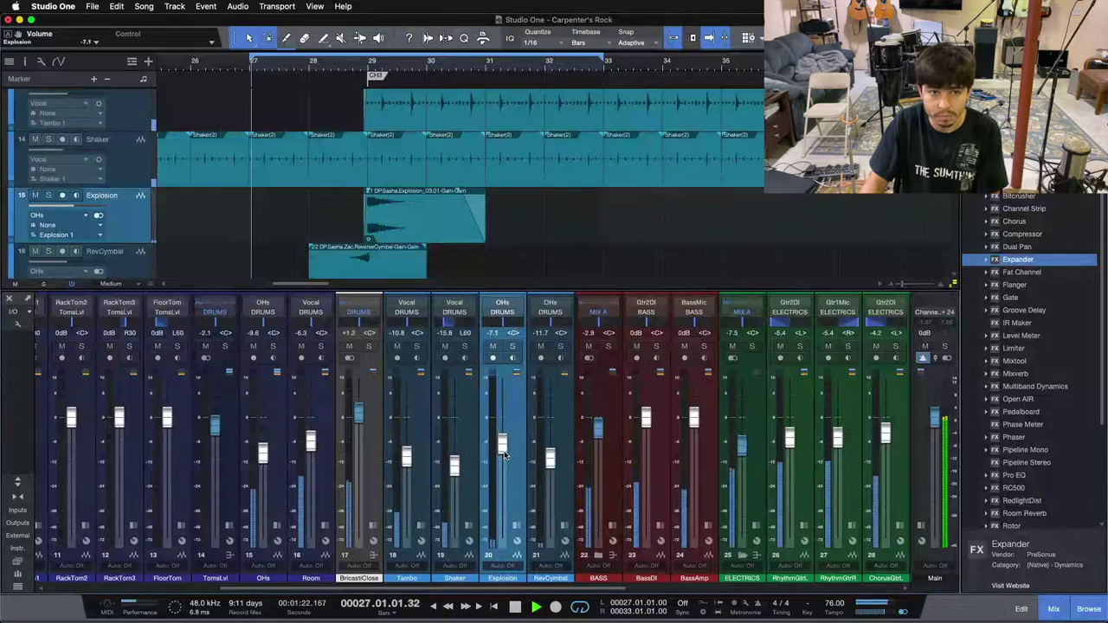
pyautogui.moveTo(504, 451); pyautogui.dragTo(505, 453)
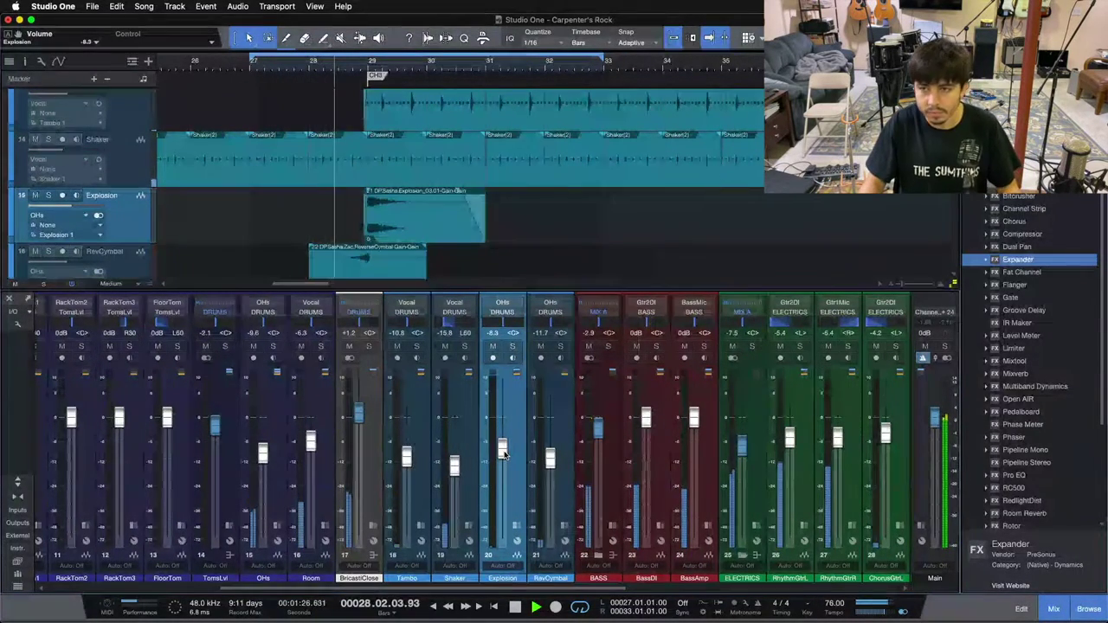
pyautogui.moveTo(505, 452); pyautogui.dragTo(504, 459)
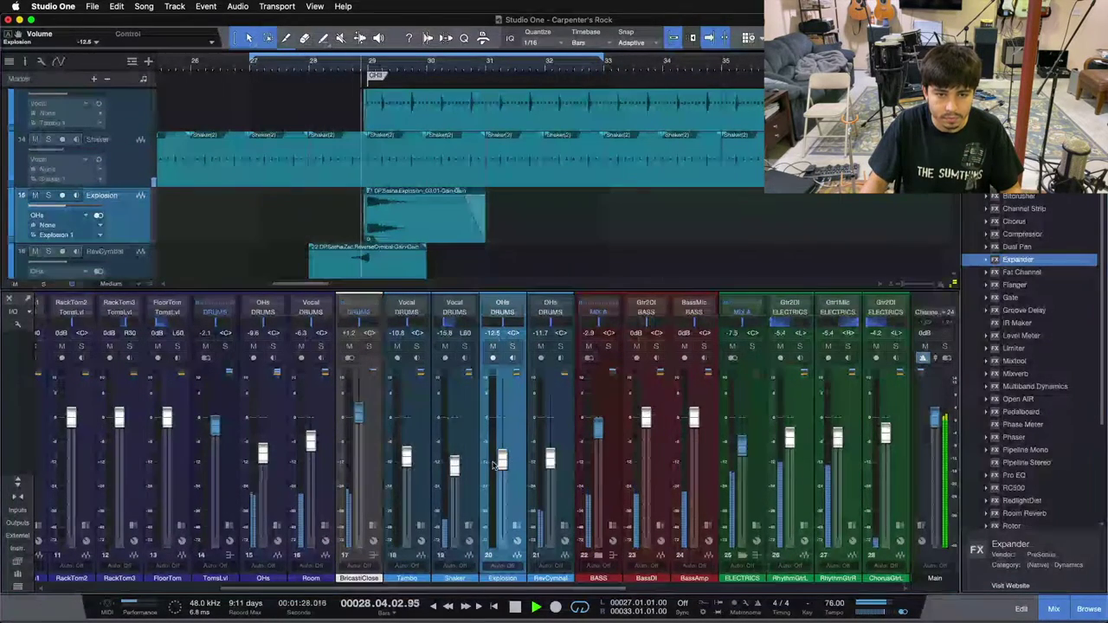
# Replay from bar 27 past the CH3 Explosion hit, then stop playback in bar 30.
pyautogui.scroll(-3, 502, 467)
pyautogui.press('space')
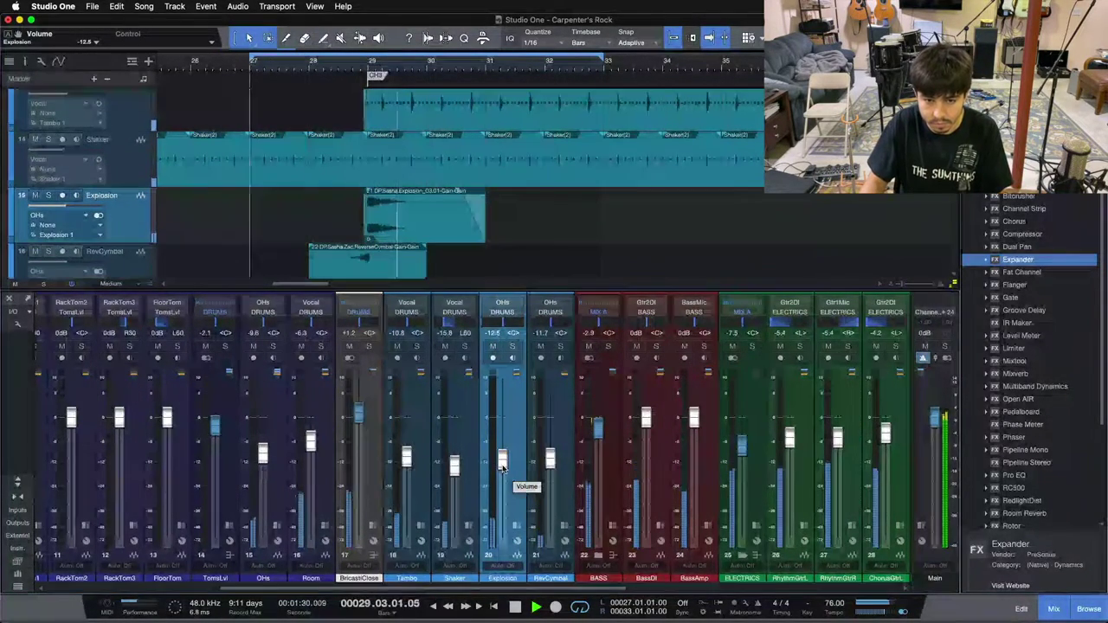
pyautogui.press('space')
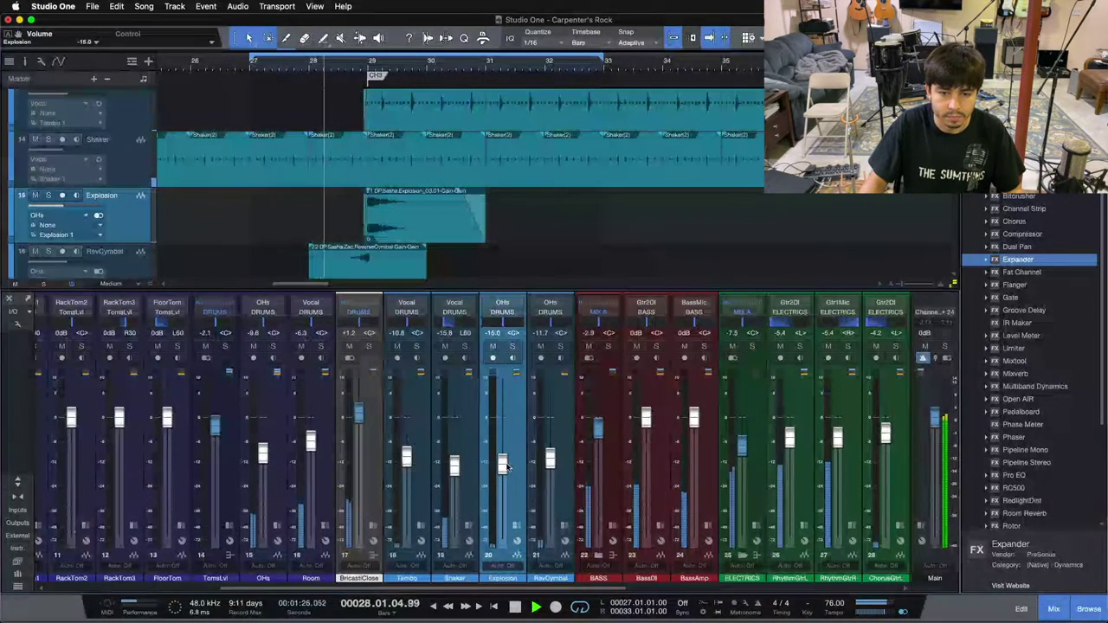
pyautogui.scroll(-1, 506, 468)
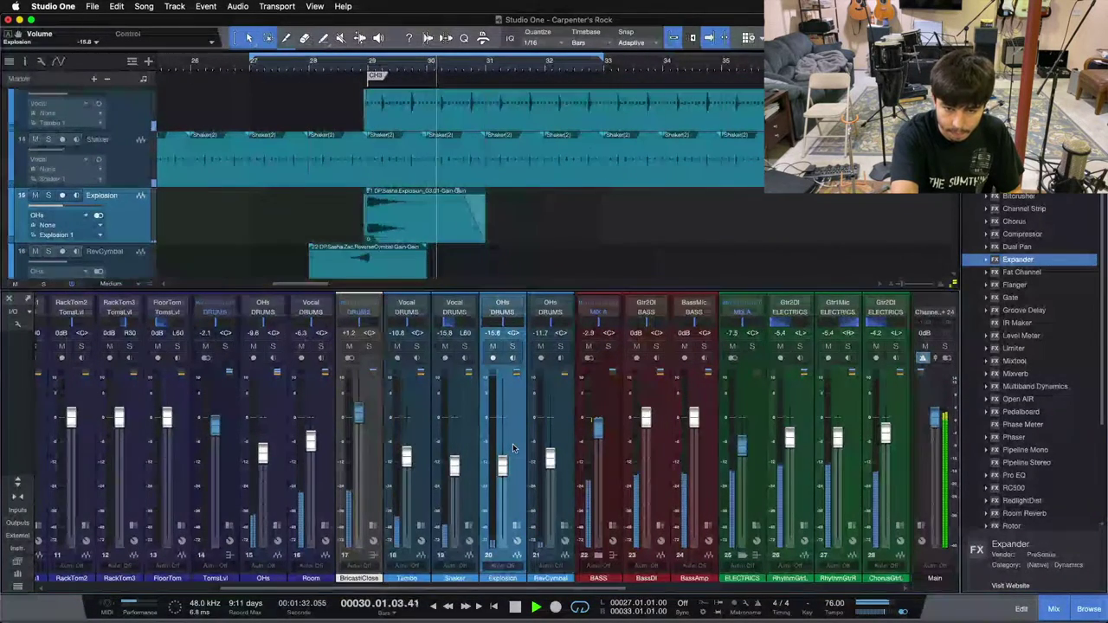
pyautogui.press('space')
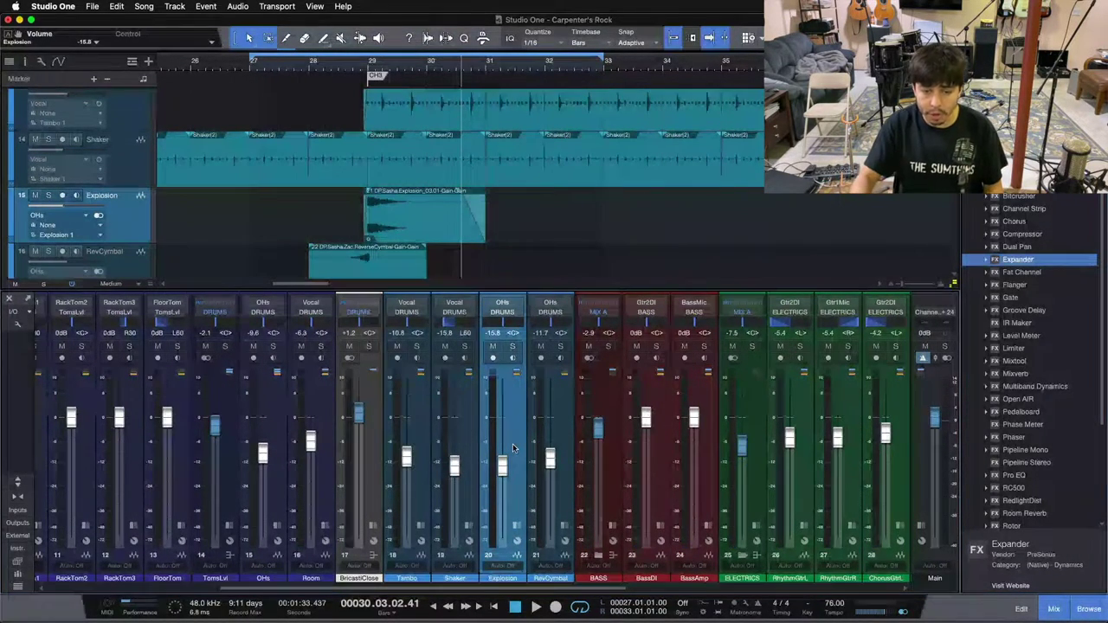
# Nudge the Explosion fader up to -12.5 dB.
pyautogui.moveTo(502, 459); pyautogui.dragTo(502, 457)
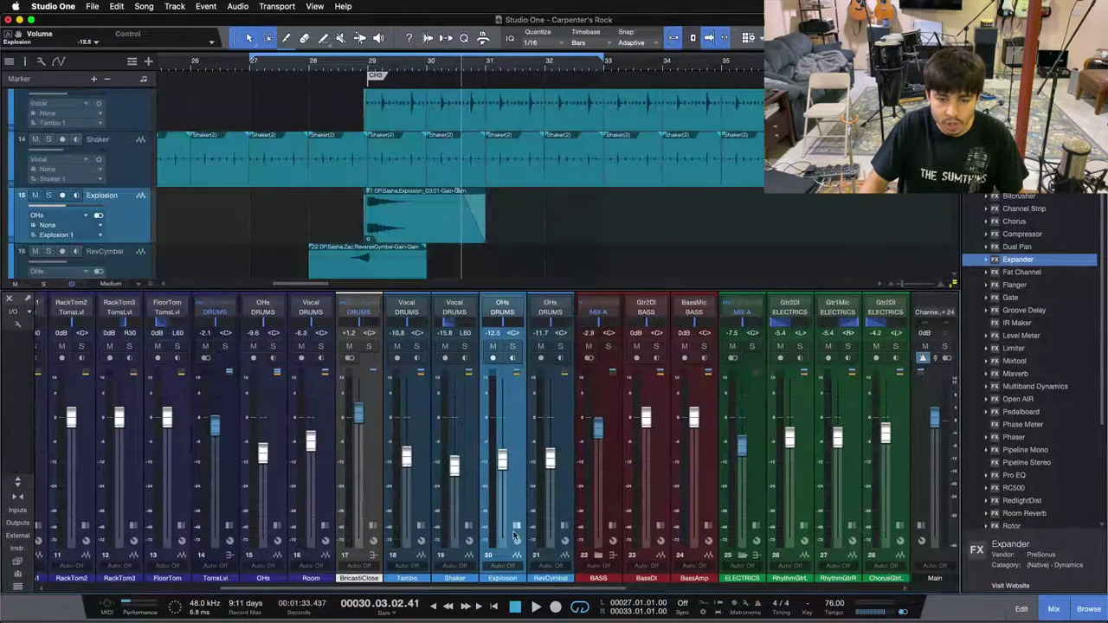
pyautogui.moveTo(515, 535); pyautogui.dragTo(555, 314)
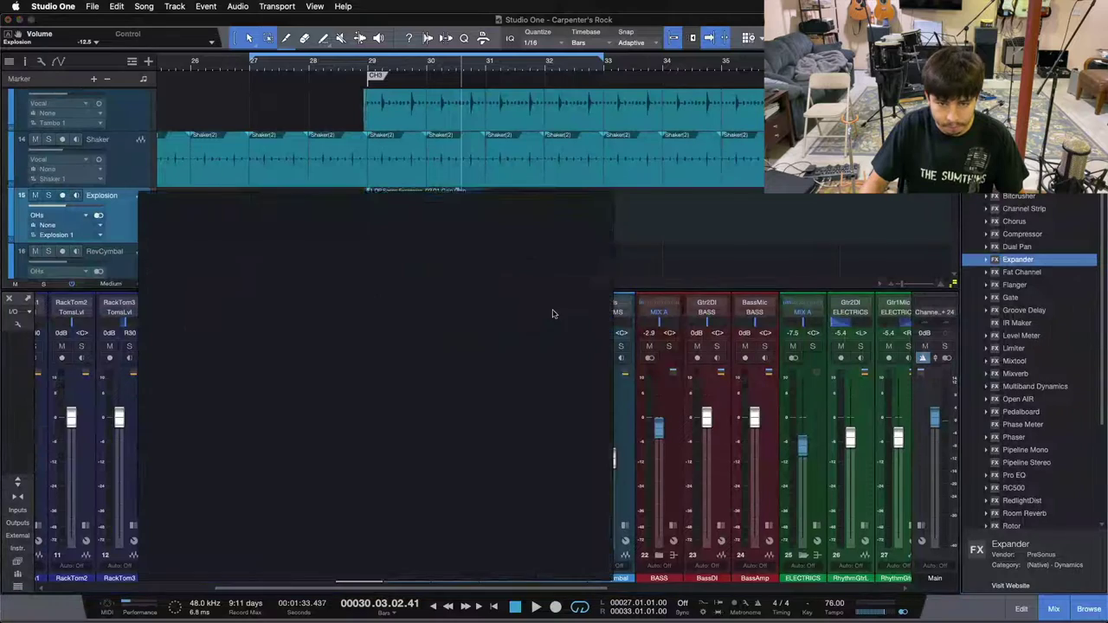
pyautogui.moveTo(433, 222); pyautogui.dragTo(692, 201)
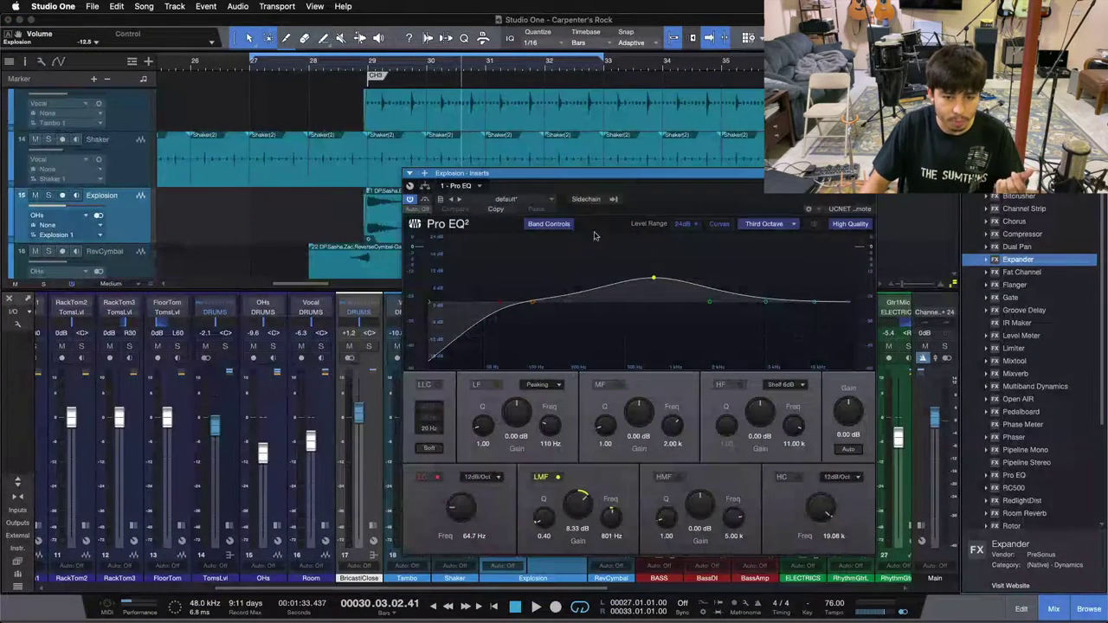
pyautogui.press('super+w')
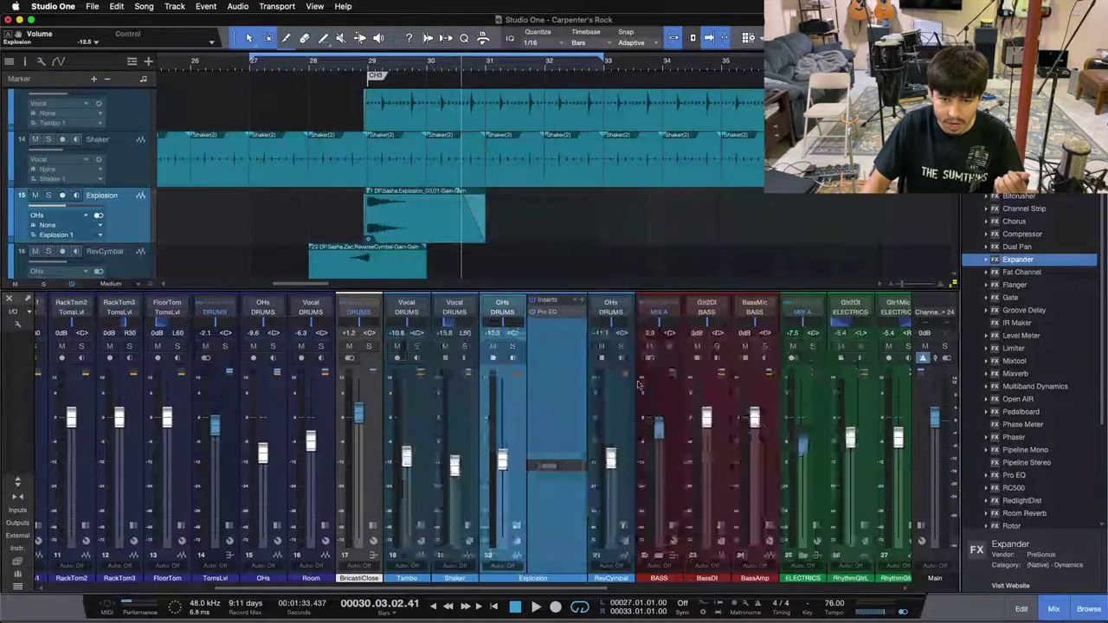
pyautogui.click(517, 525)
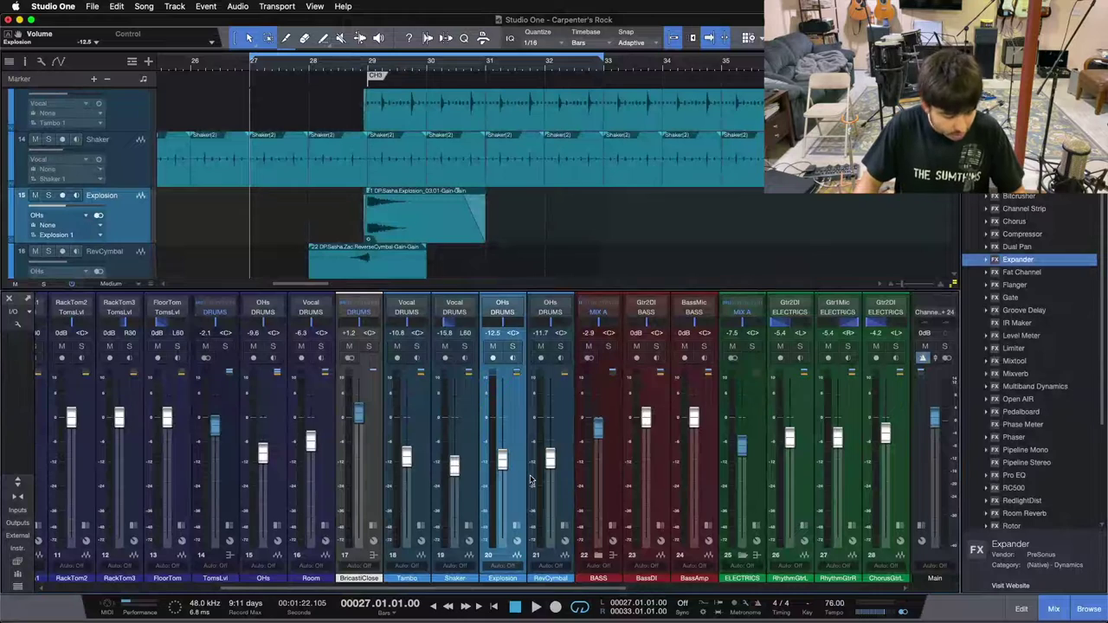
pyautogui.press('F3')
# Set all tracks to Small height so drums through electric guitars fit, then play from bar 27.
pyautogui.scroll(5, 492, 347)
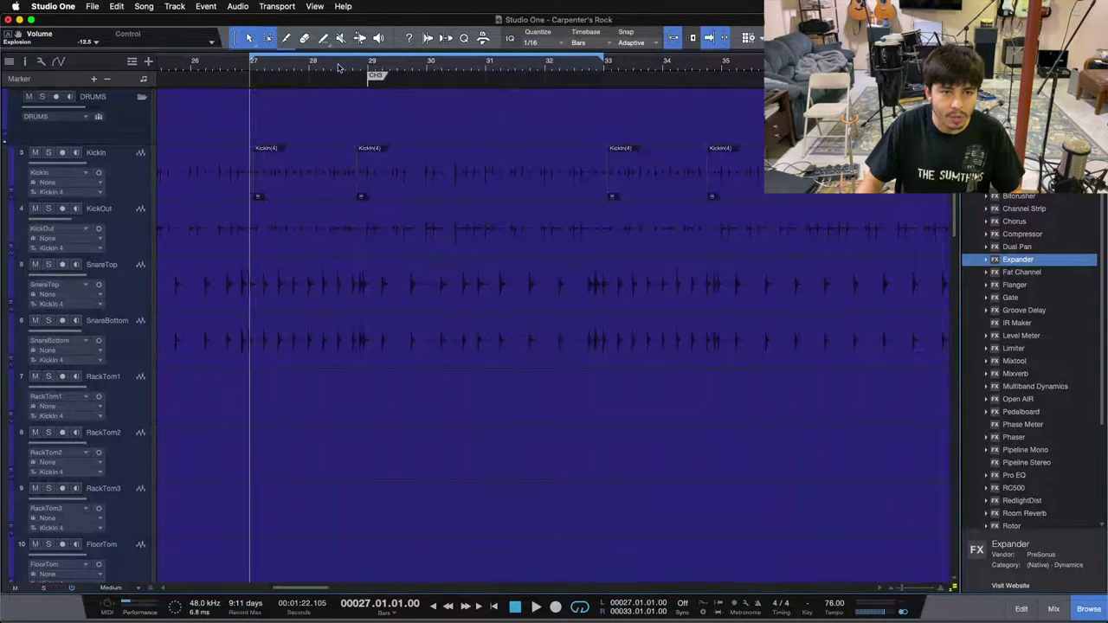
pyautogui.hscroll(-3, 340, 67)
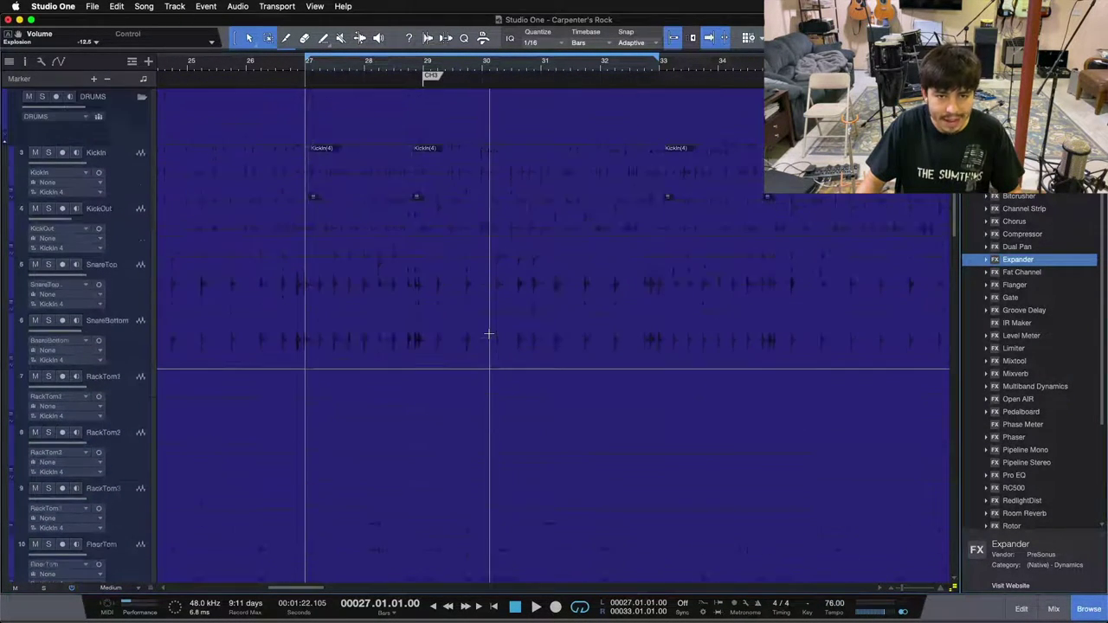
pyautogui.click(112, 588)
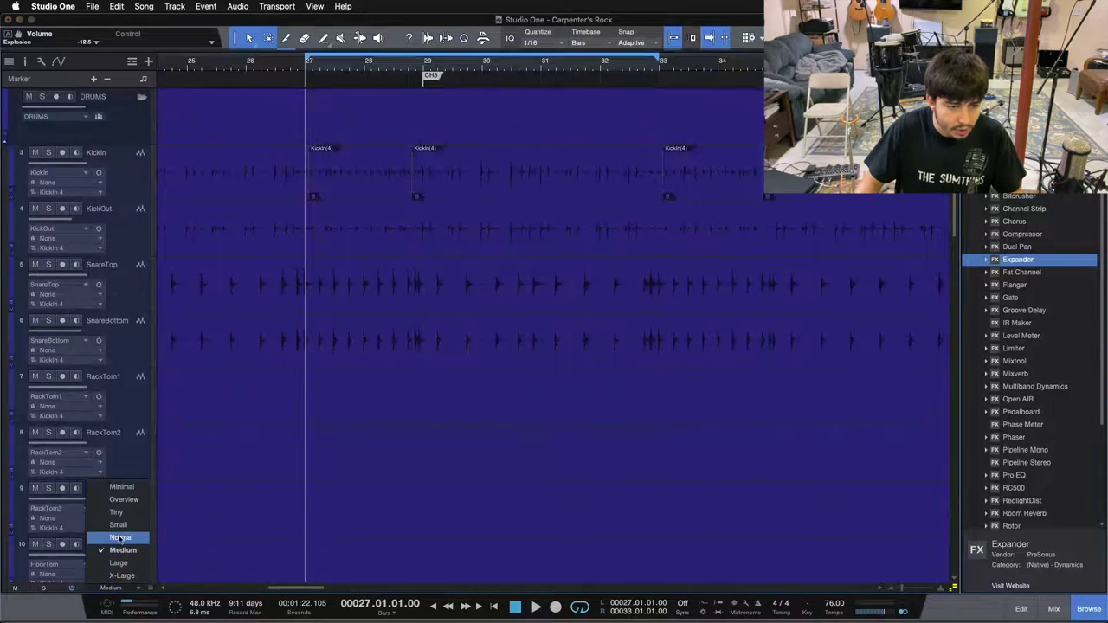
pyautogui.click(118, 529)
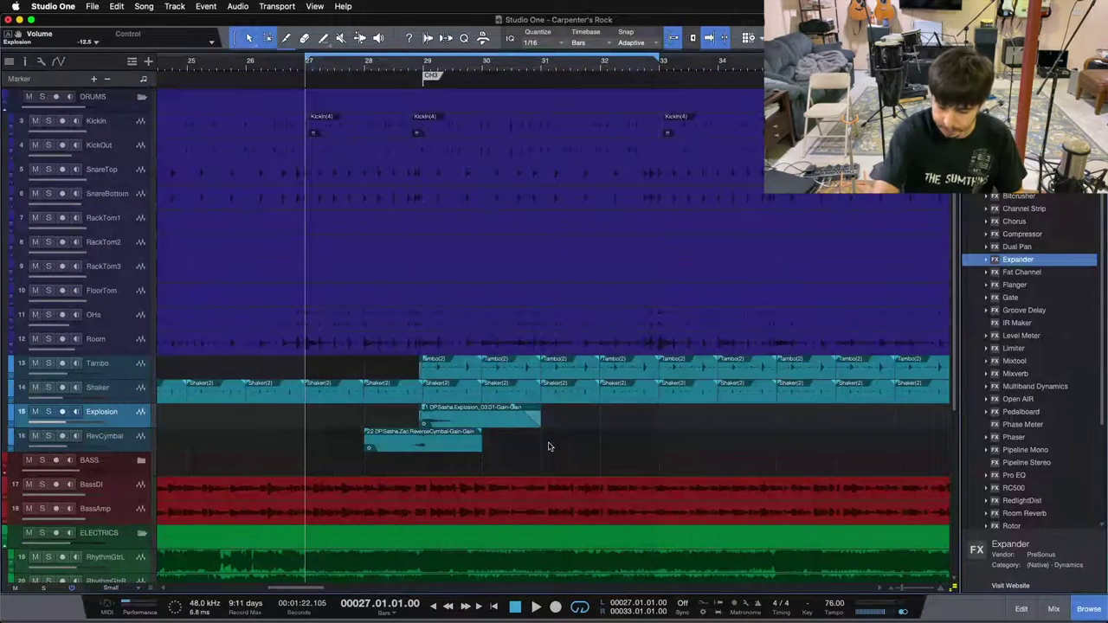
pyautogui.press('space')
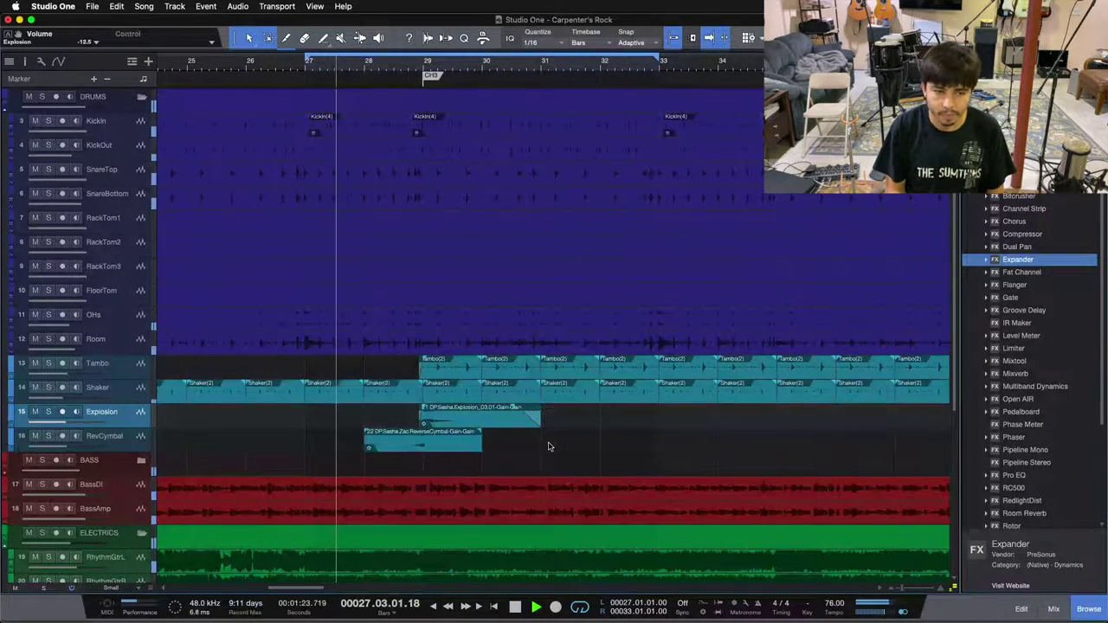